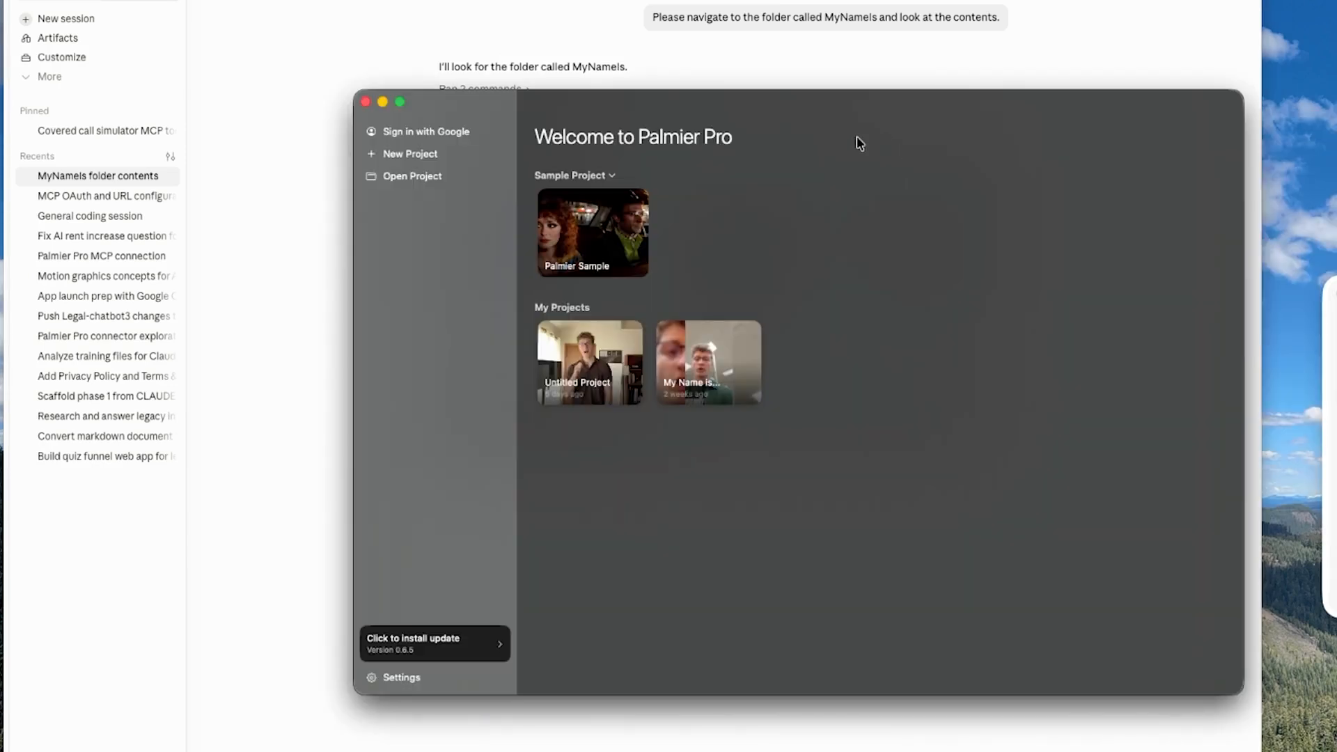
# Step: Create a new Palmier Pro project named Untitled Project in the "My name is..." folder
pyautogui.click(417, 161)
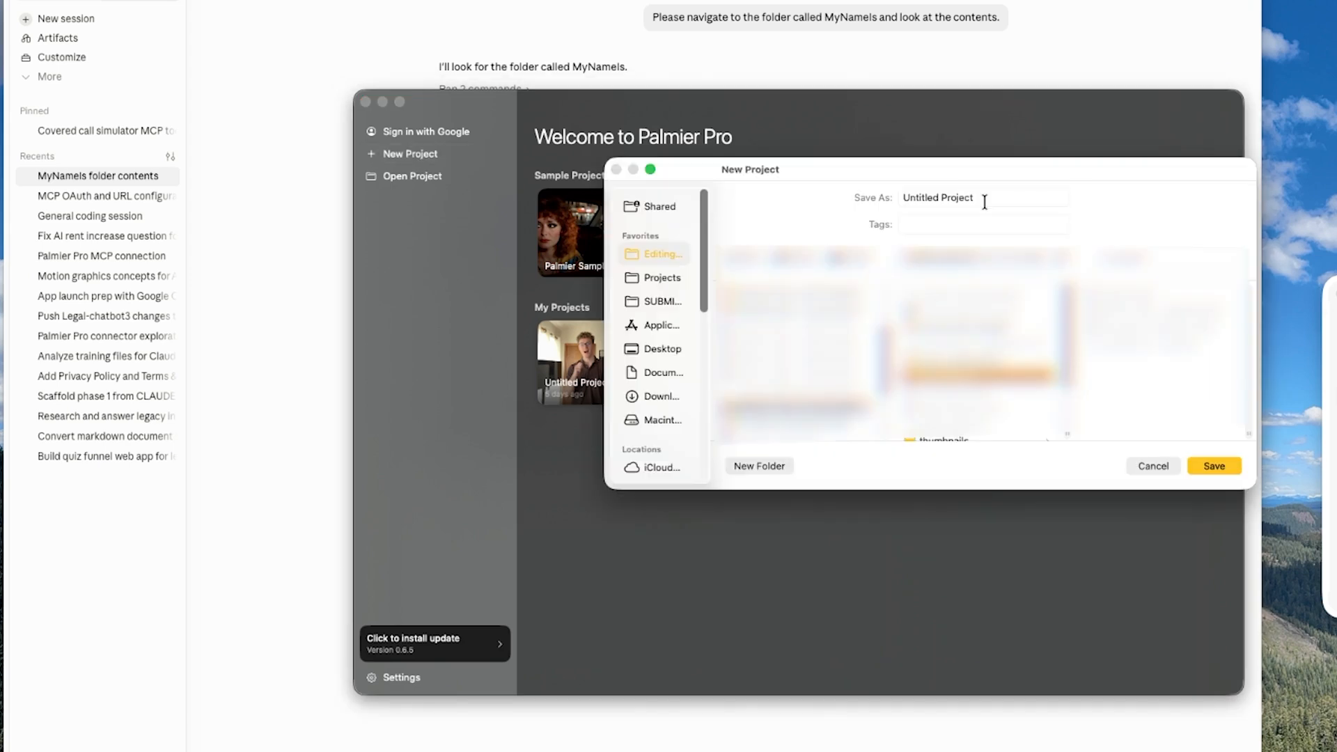
pyautogui.click(1227, 464)
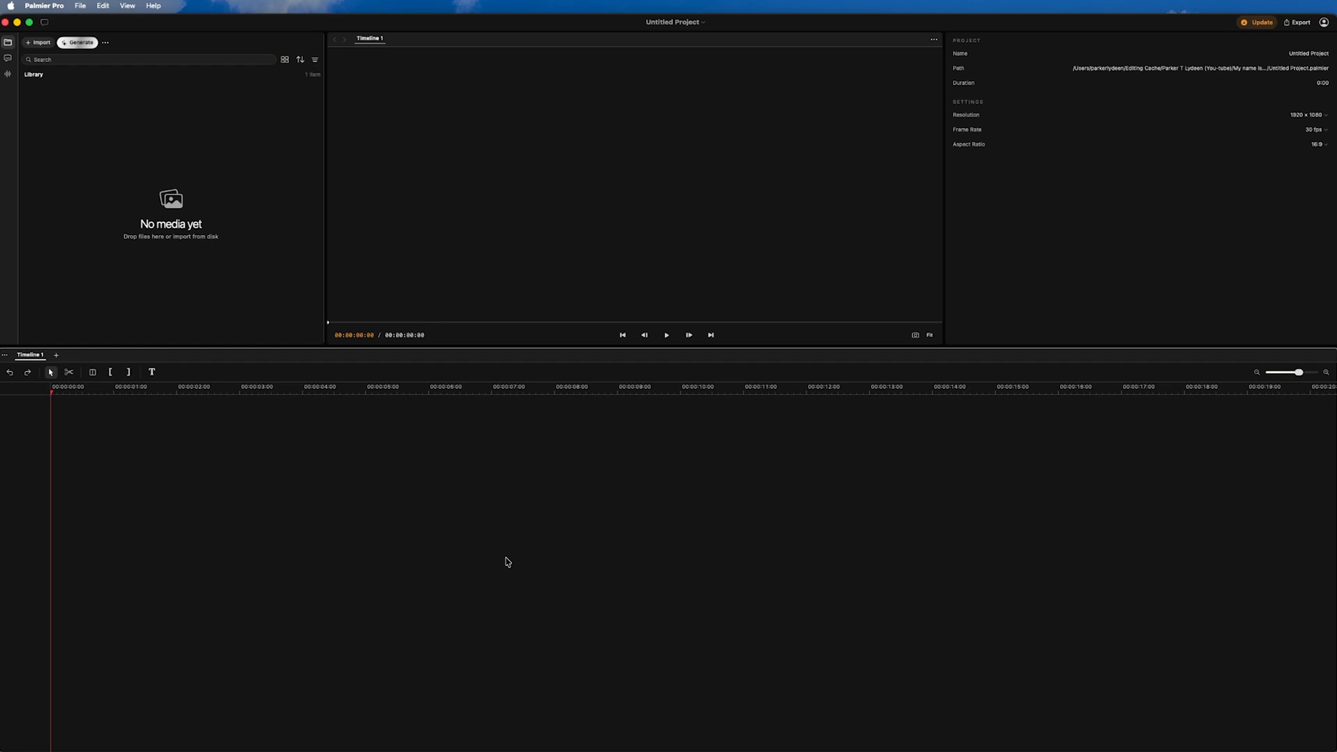
# Step: Examine the project's built-in AI chat at a wider size, and hide it again
pyautogui.click(44, 23)
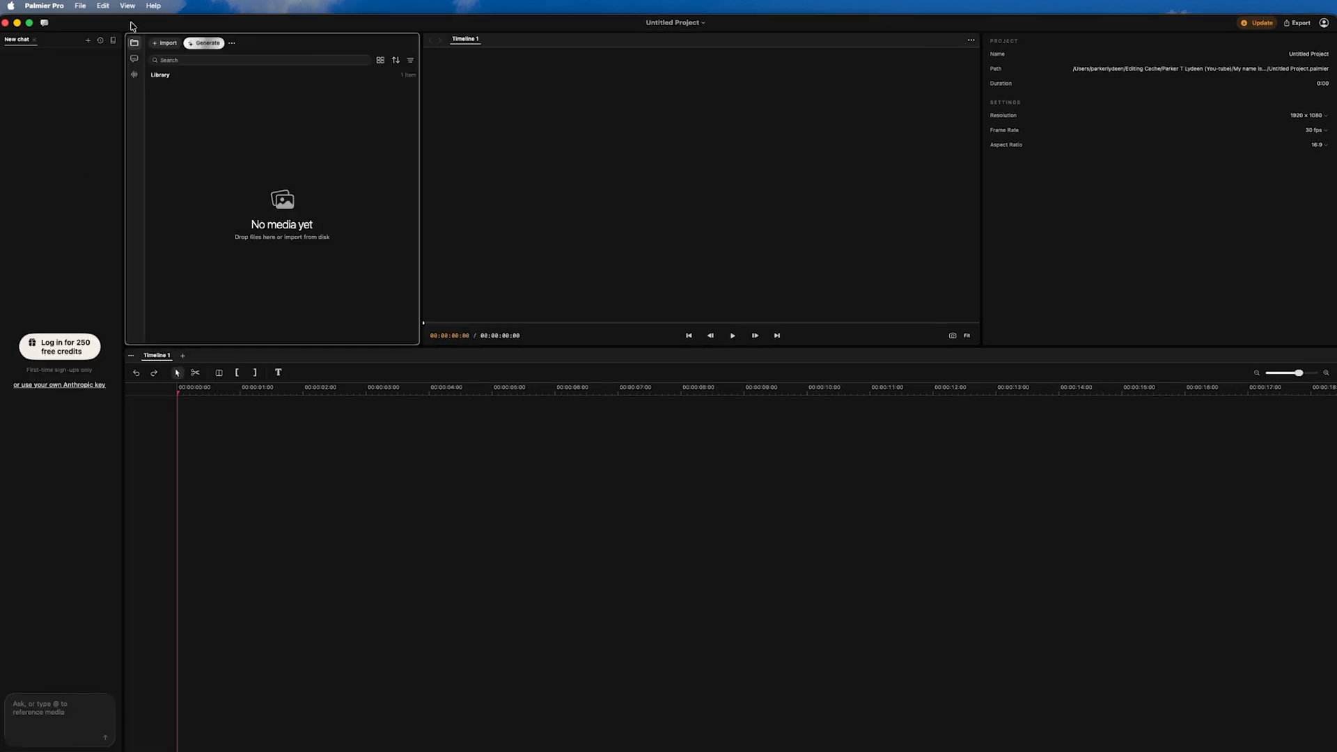
pyautogui.moveTo(124, 381); pyautogui.dragTo(479, 510)
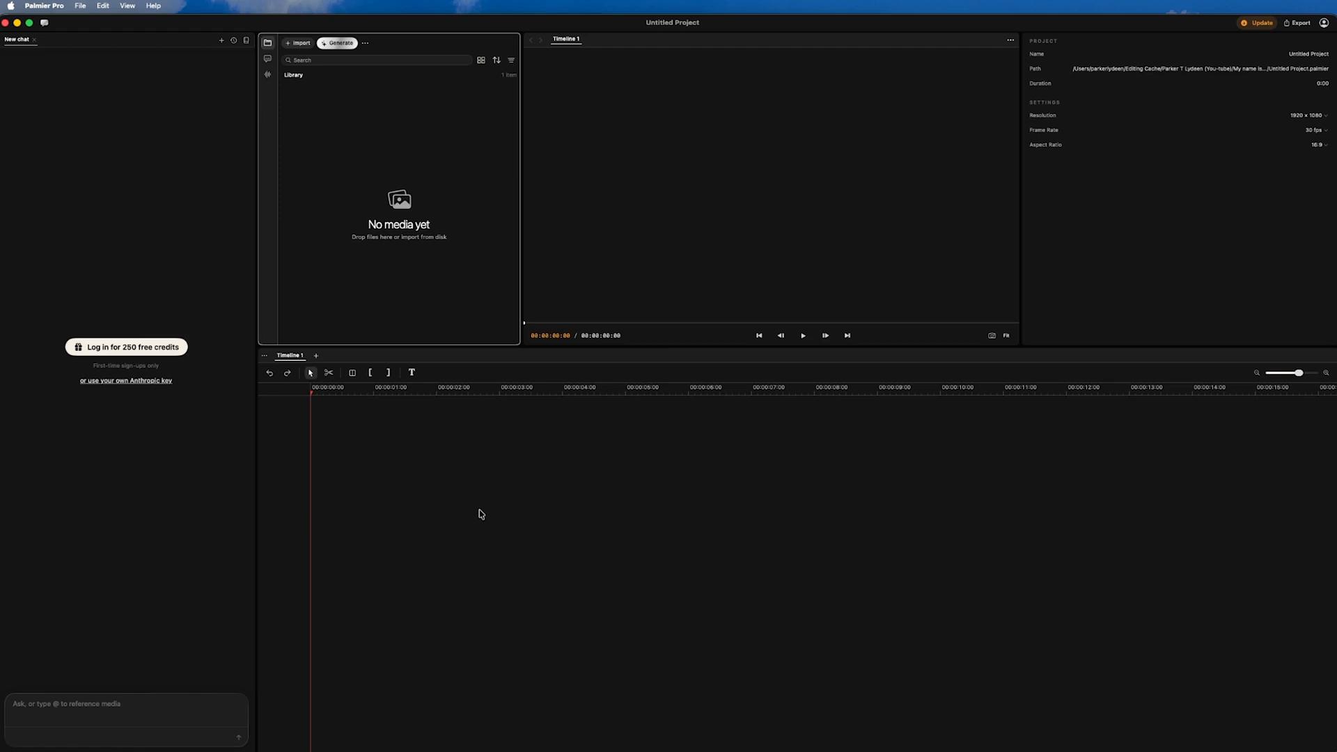
pyautogui.click(44, 23)
# Step: Narrow the editor window and widen the Claude session window so that both can be used alongside each other
pyautogui.moveTo(1, 96); pyautogui.dragTo(302, 126)
pyautogui.click(282, 144)
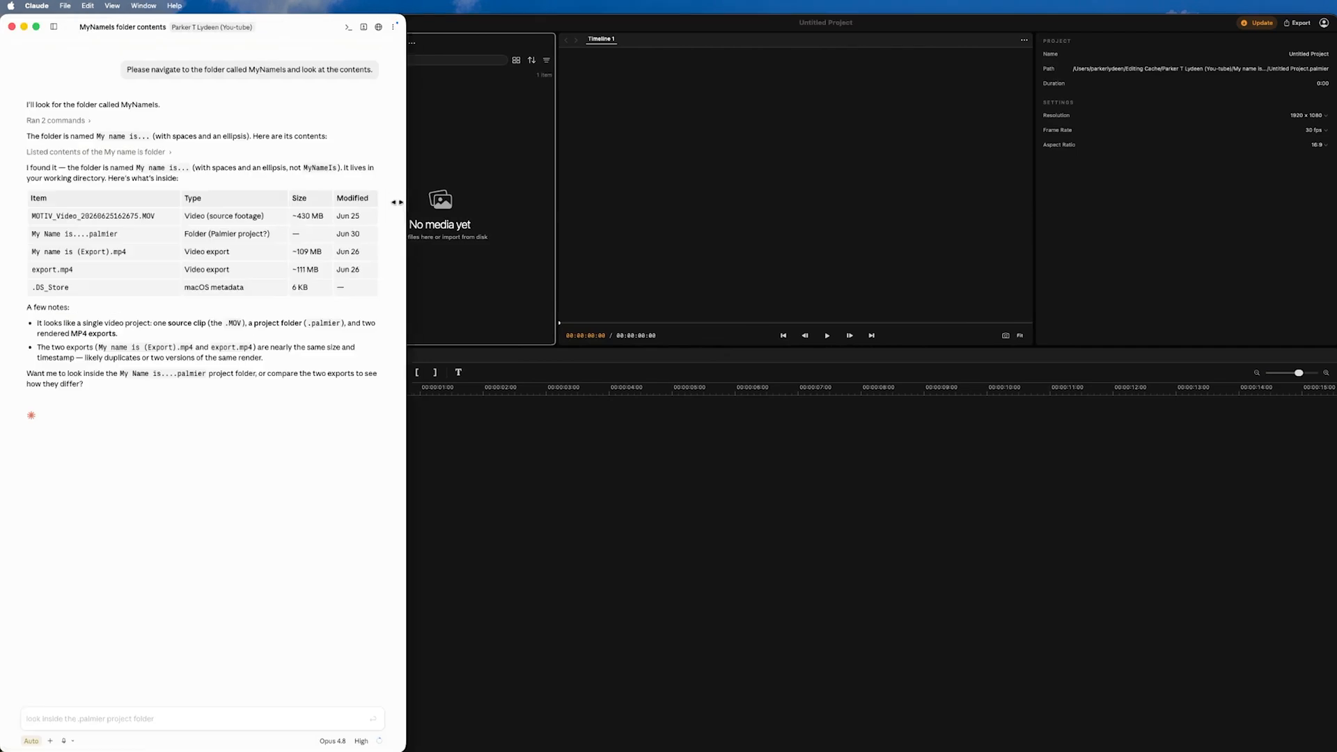
pyautogui.moveTo(399, 203); pyautogui.dragTo(439, 210)
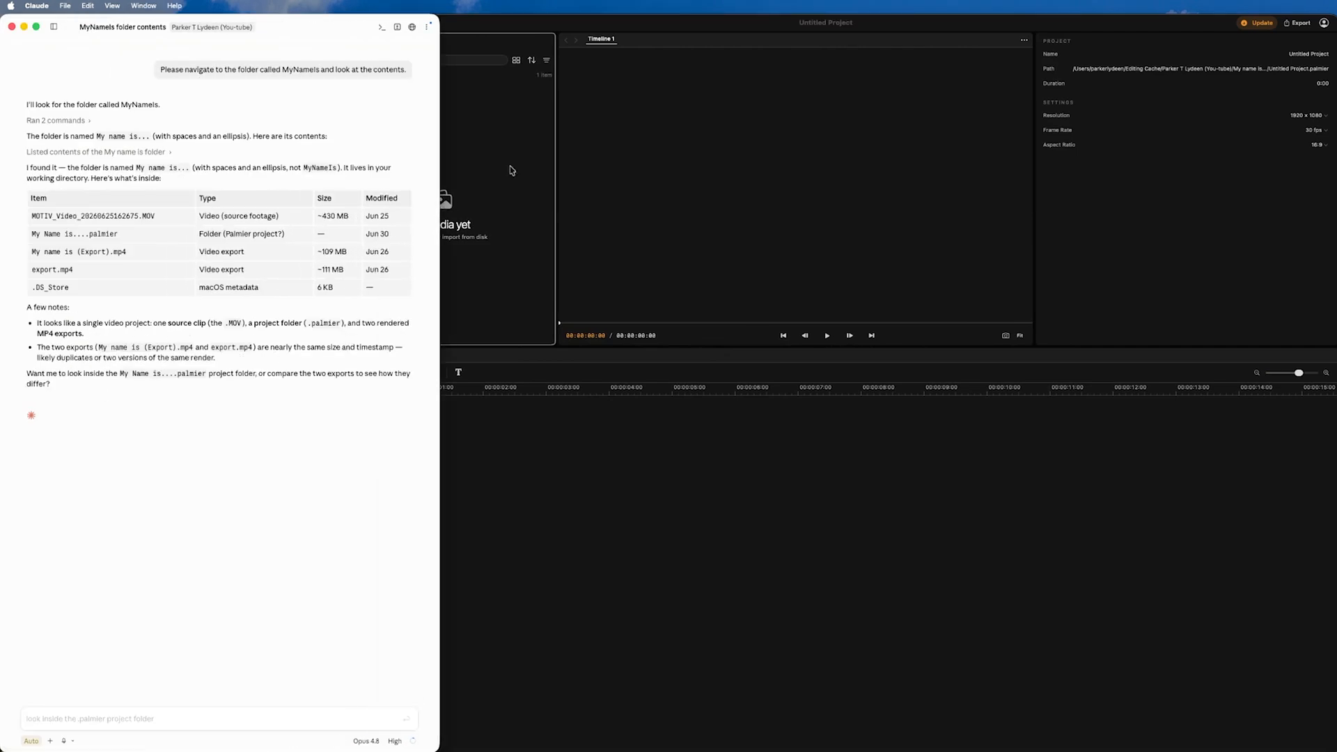
# Step: Import MOTIV_Video_20260625162675.MOV and place it at the start of Timeline 1, matching the project settings to the clip
pyautogui.click(719, 618)
pyautogui.click(397, 114)
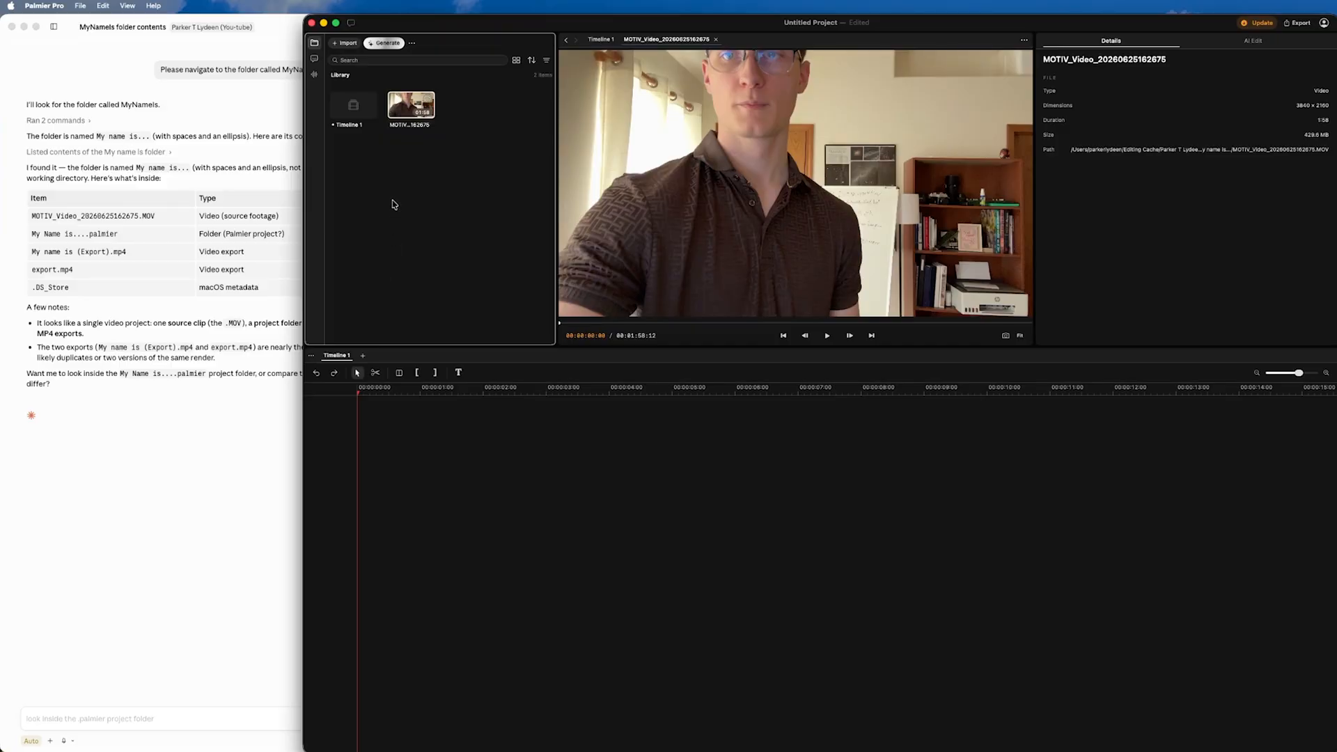
pyautogui.moveTo(411, 104); pyautogui.dragTo(484, 502)
pyautogui.moveTo(451, 442); pyautogui.dragTo(402, 436)
pyautogui.click(415, 421)
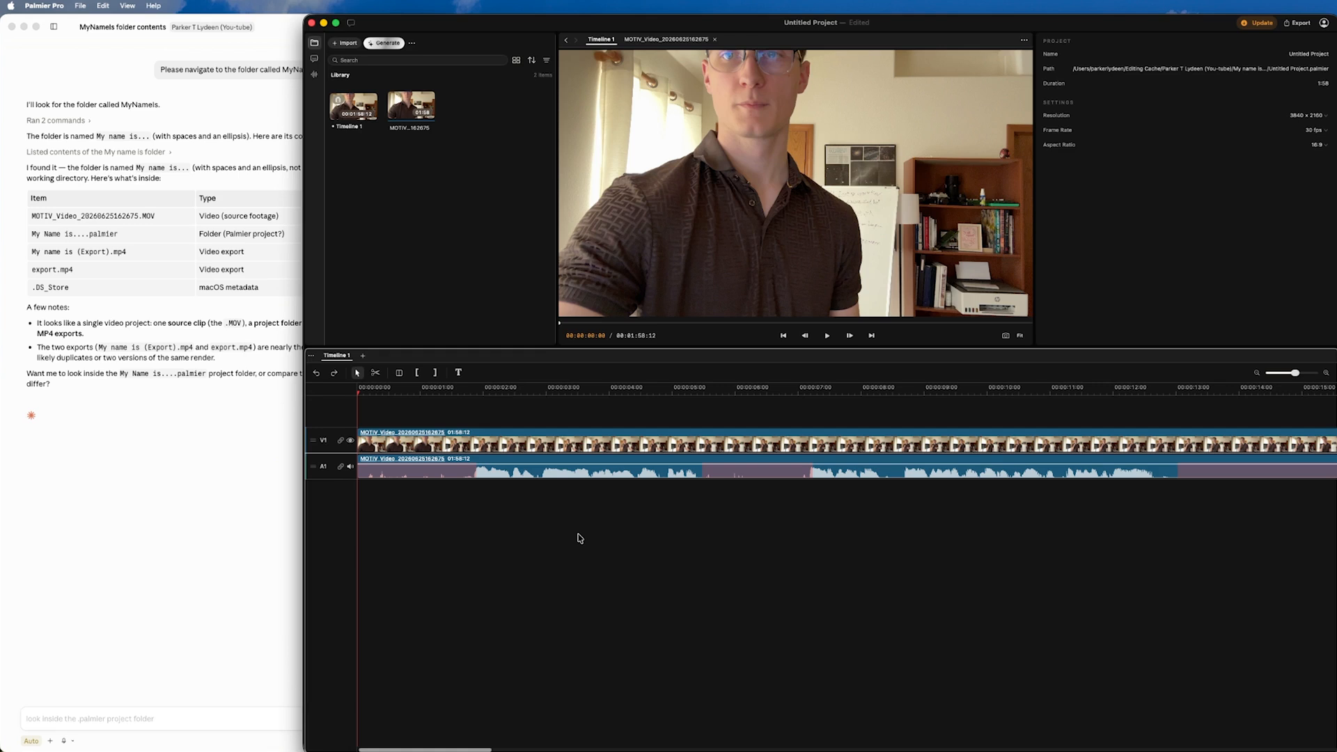
# Step: Ask Claude to use the Palmier Pro connection to cut empty spaces and repeated words from the current timeline, prioritizing better takes, clarity and continuity
pyautogui.click(209, 651)
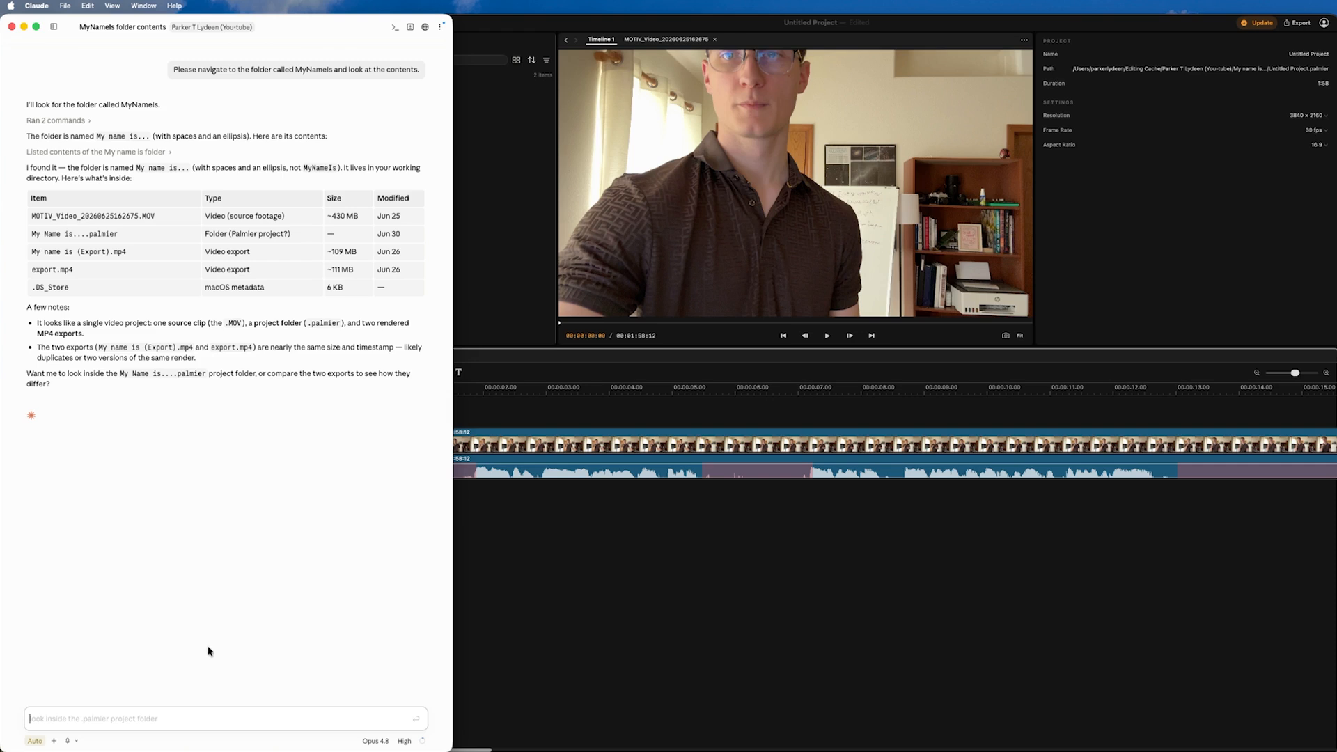
pyautogui.hotkey('alt', 'space')
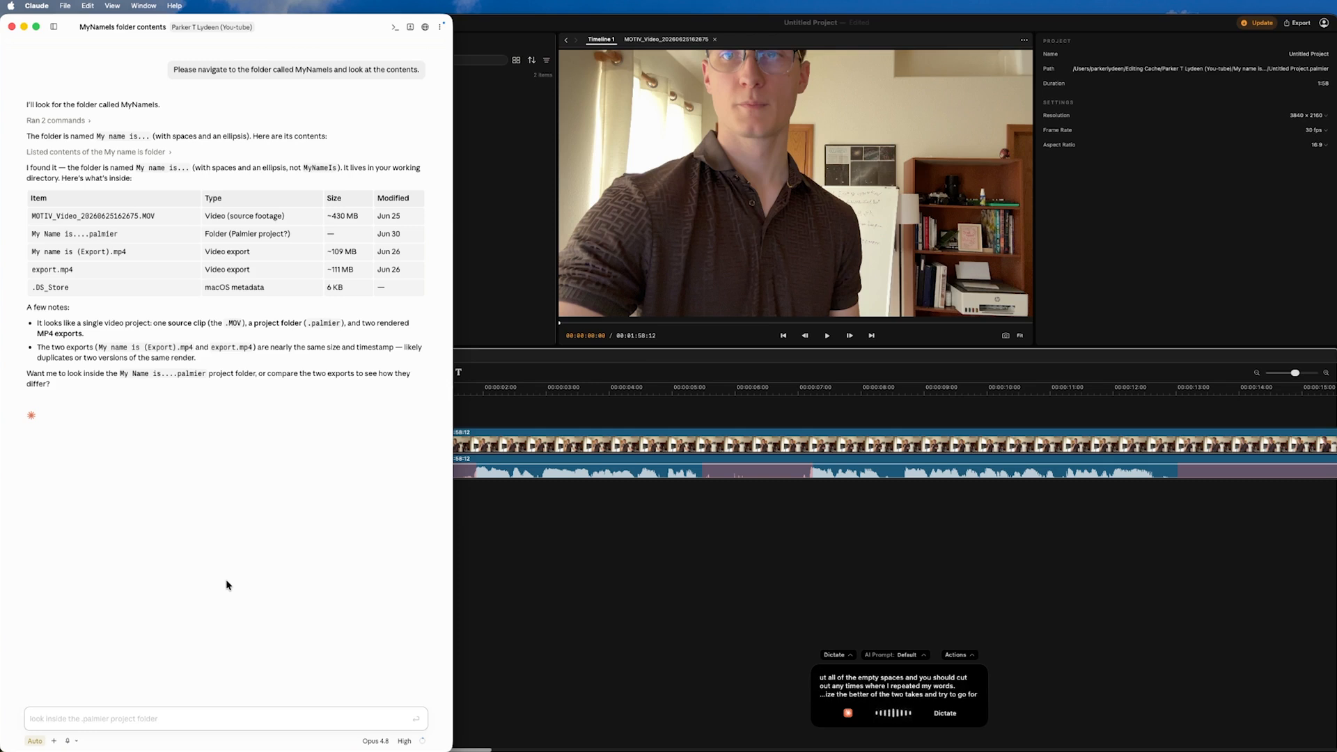
pyautogui.press('Return')
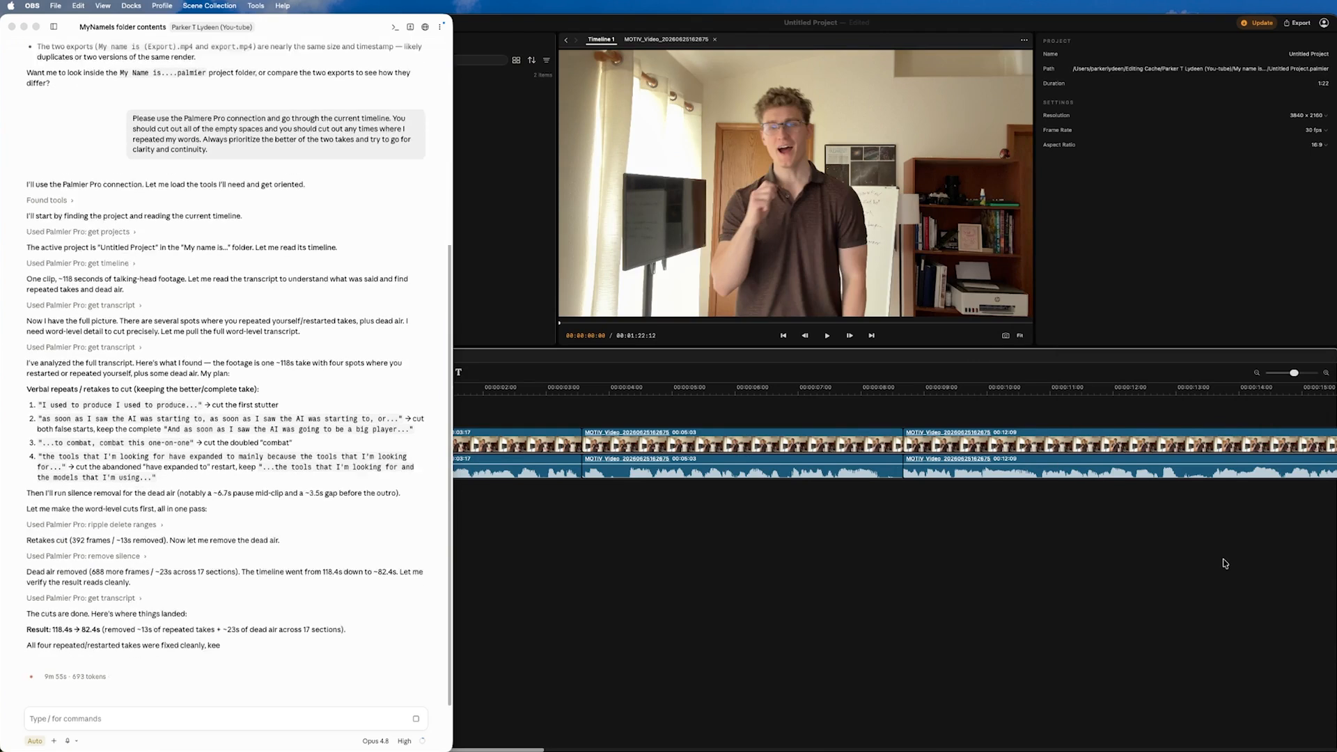
pyautogui.click(239, 681)
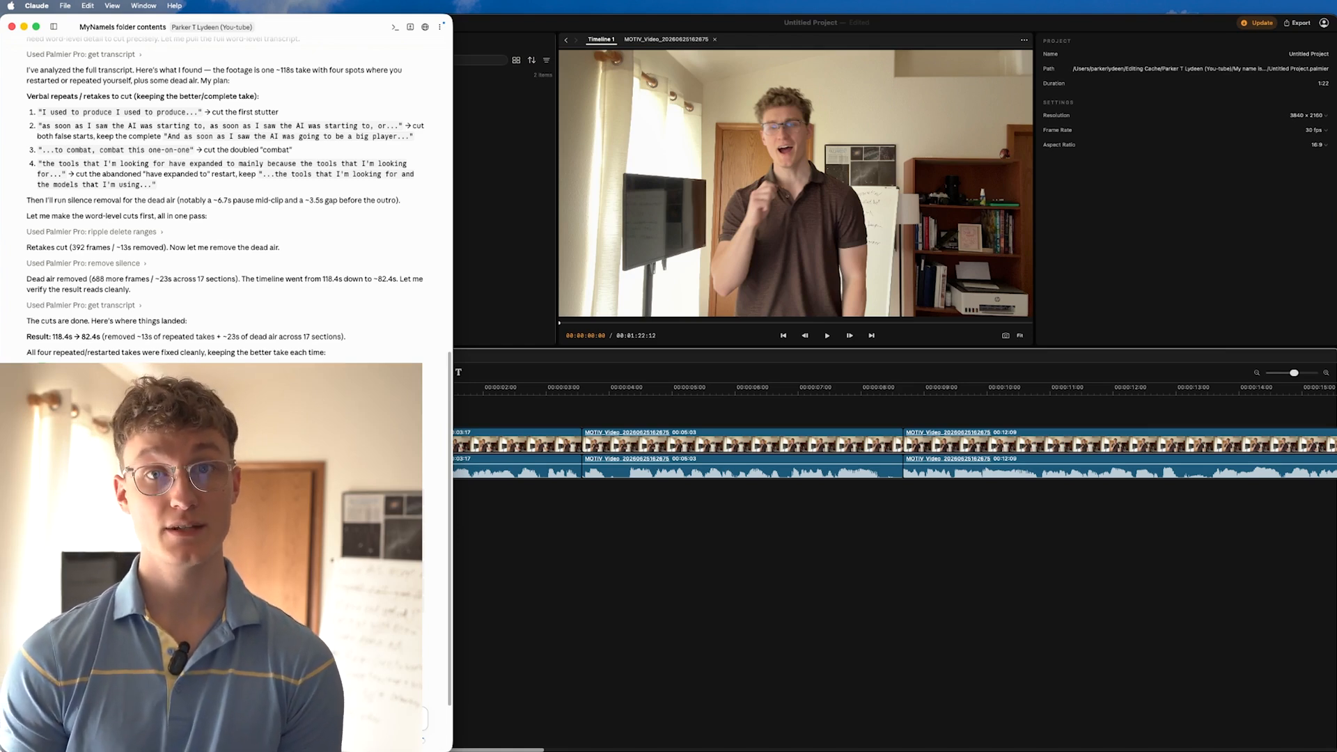
# Step: Return to Palmier Pro and play the edited timeline from the start through about 12 seconds to review the cuts
pyautogui.click(492, 395)
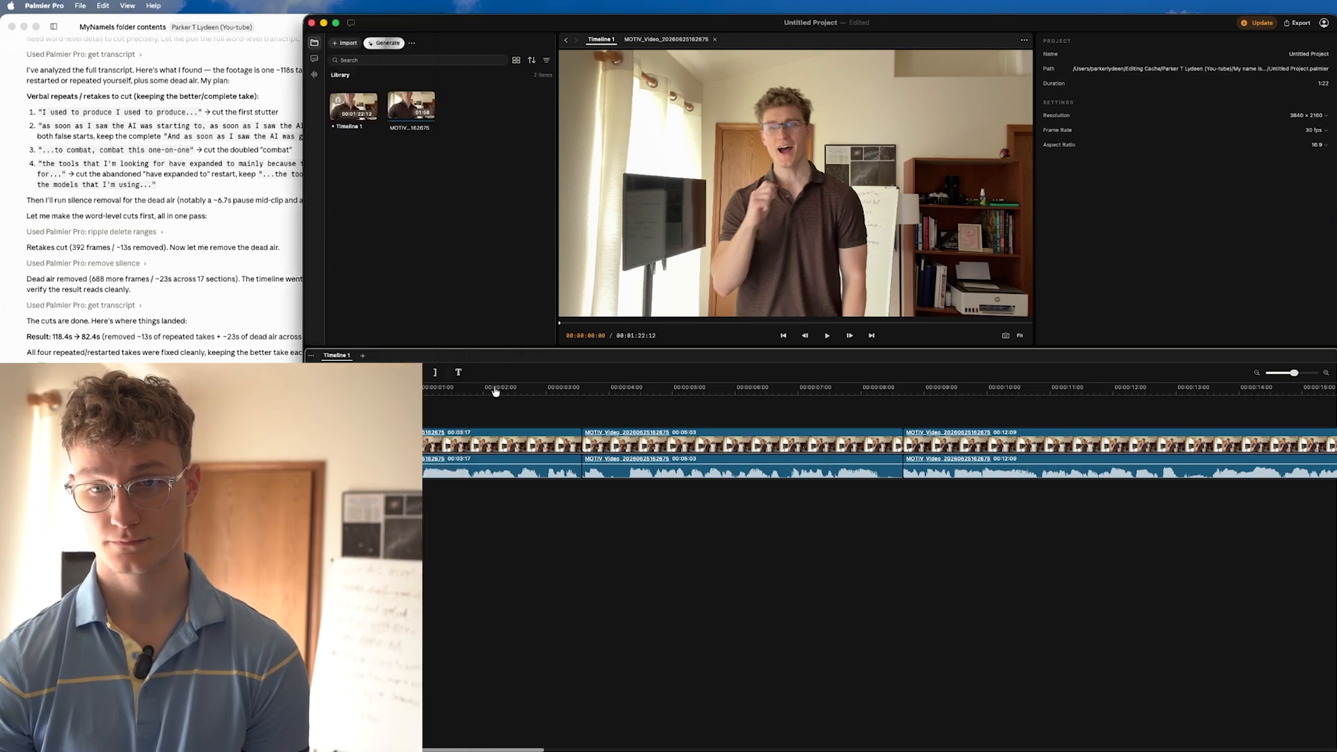
pyautogui.press('space')
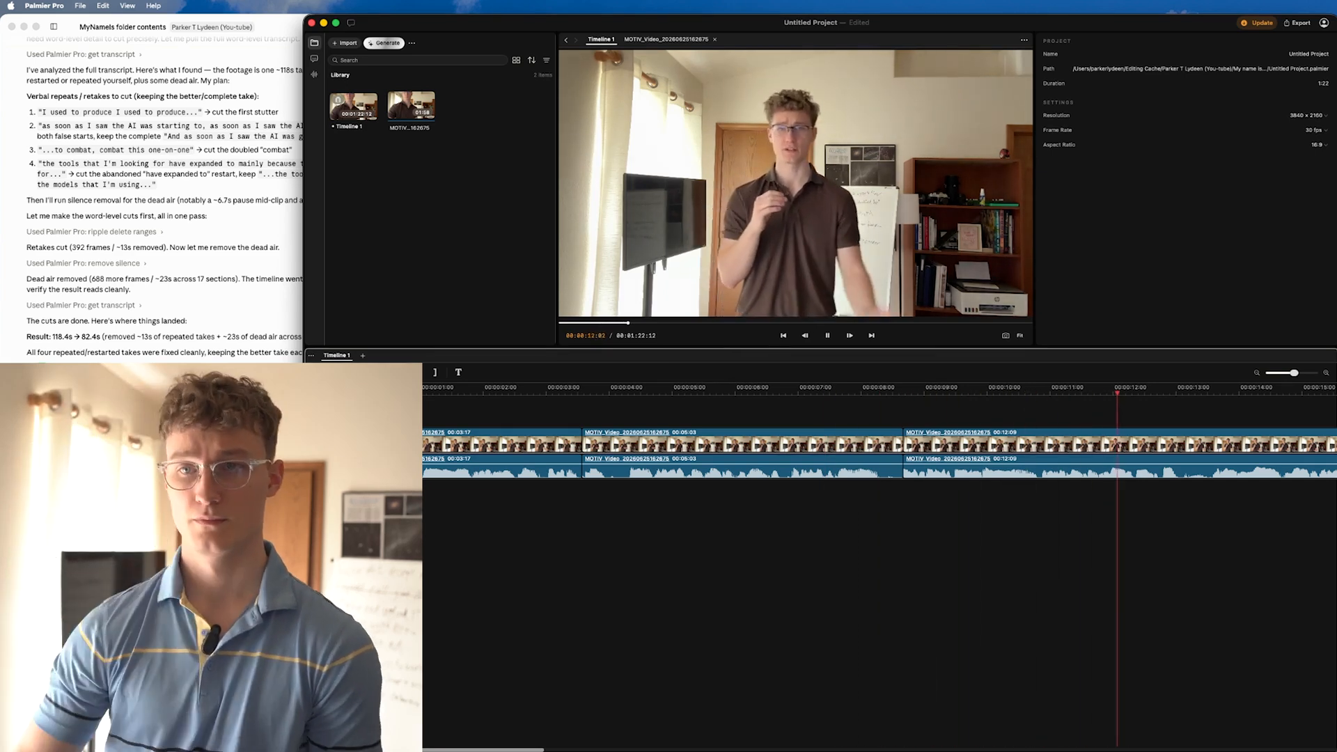
pyautogui.press('space')
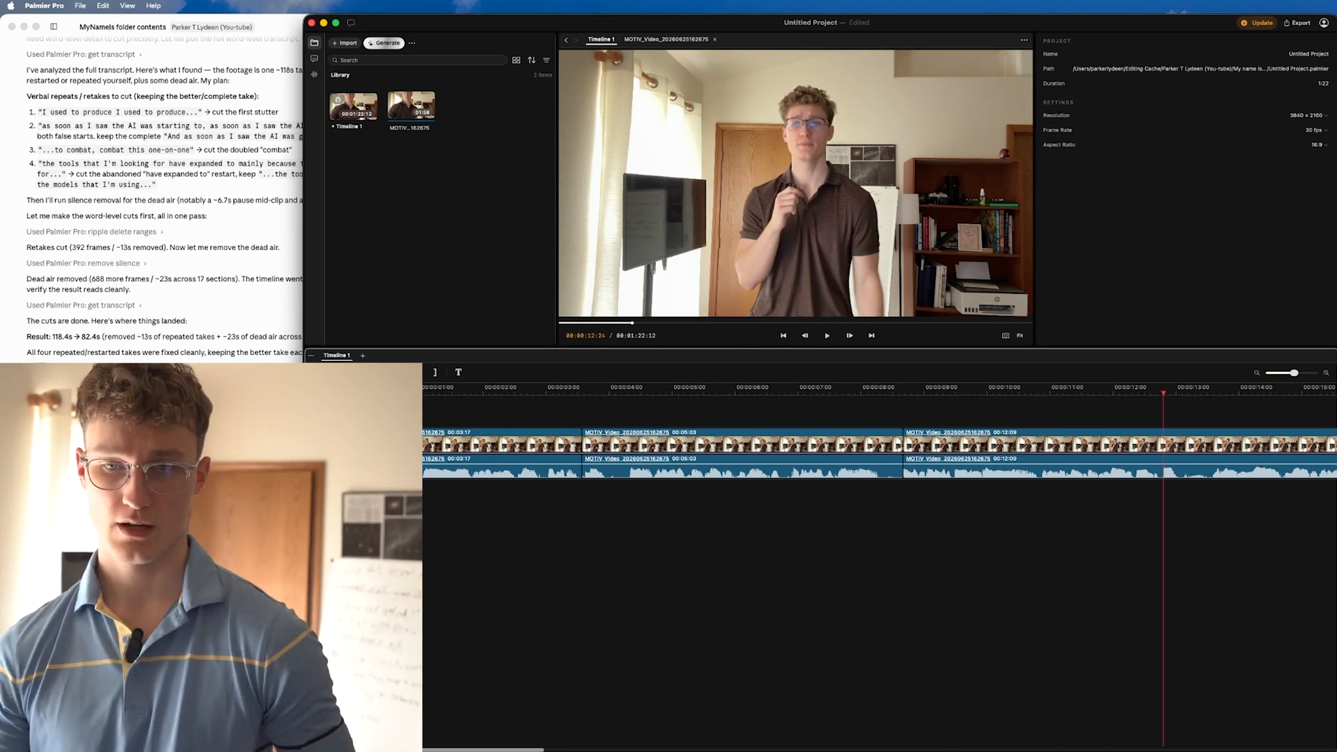
# Step: Trim the start of the second clip to about 00:00:04:07 on the timeline
pyautogui.moveTo(550, 394); pyautogui.dragTo(629, 396)
pyautogui.click(668, 394)
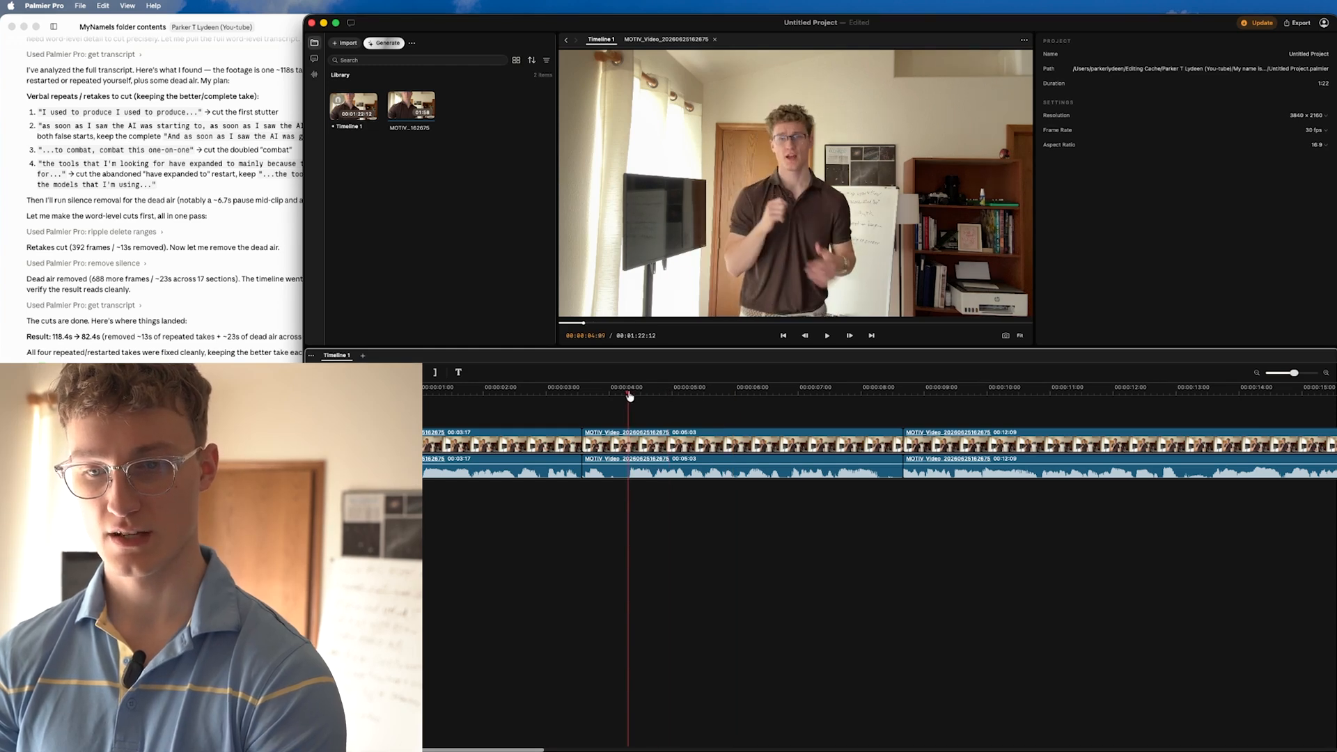
pyautogui.click(598, 432)
pyautogui.moveTo(586, 452); pyautogui.dragTo(628, 449)
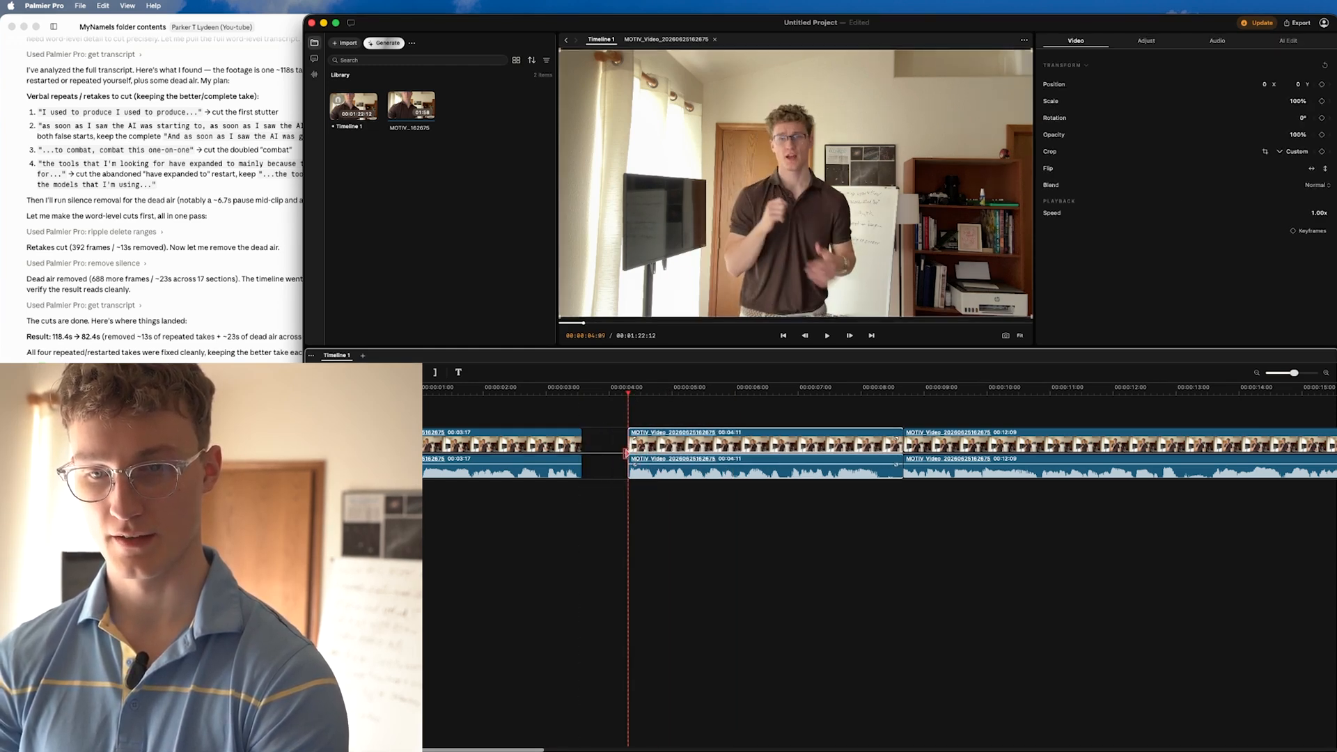
# Step: Move the second clip and all following clips earlier to close the gap after the first clip
pyautogui.click(605, 444)
pyautogui.click(634, 443)
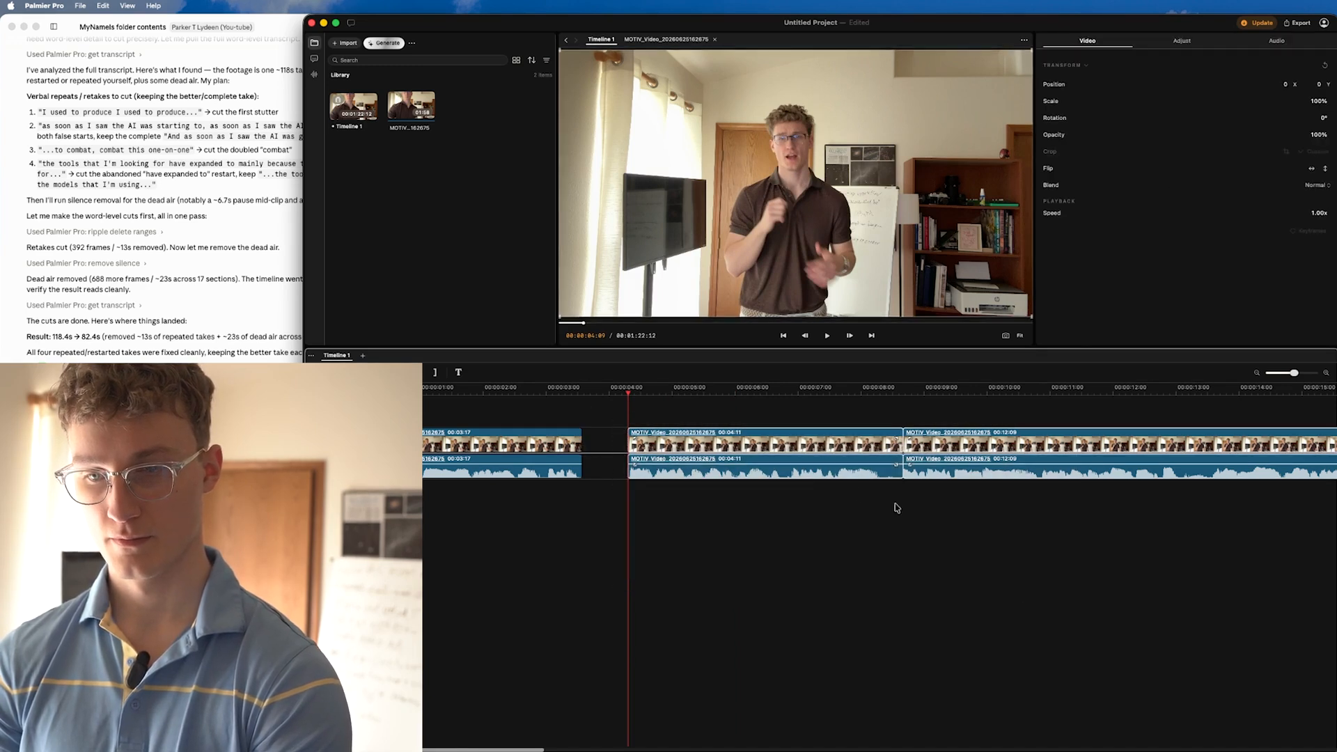
pyautogui.moveTo(778, 441); pyautogui.dragTo(453, 437)
pyautogui.scroll(-10, 737, 442)
pyautogui.moveTo(453, 437); pyautogui.dragTo(450, 437)
pyautogui.scroll(10, 450, 437)
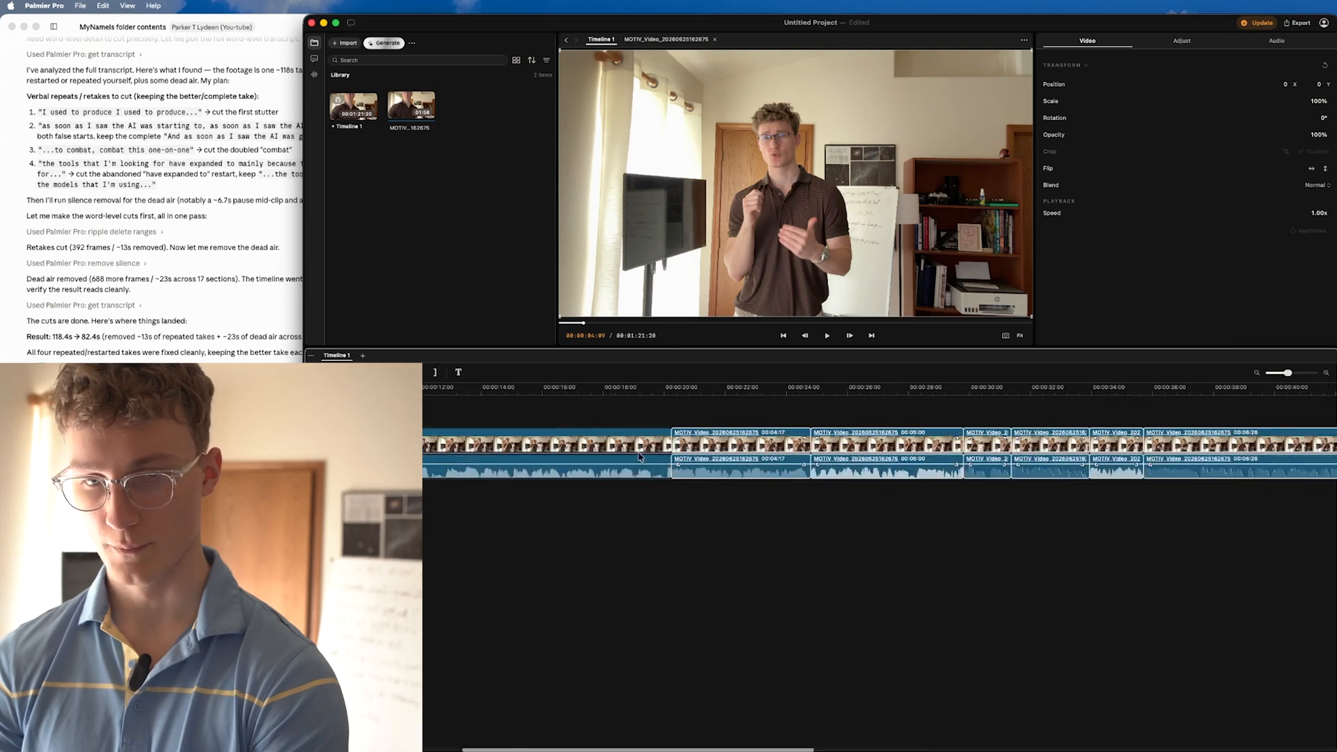
pyautogui.scroll(-5, 565, 458)
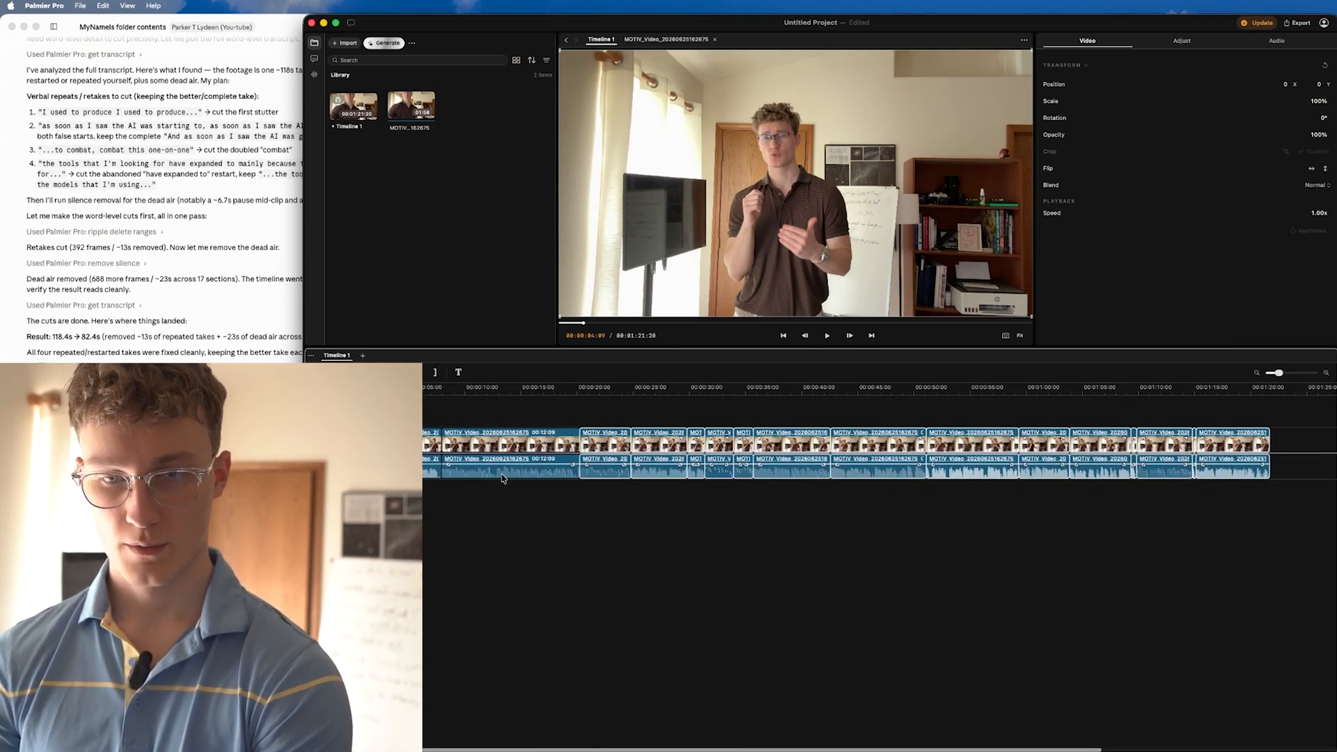
# Step: Play the timeline through the end of the third clip to check its cut
pyautogui.click(523, 494)
pyautogui.press('space')
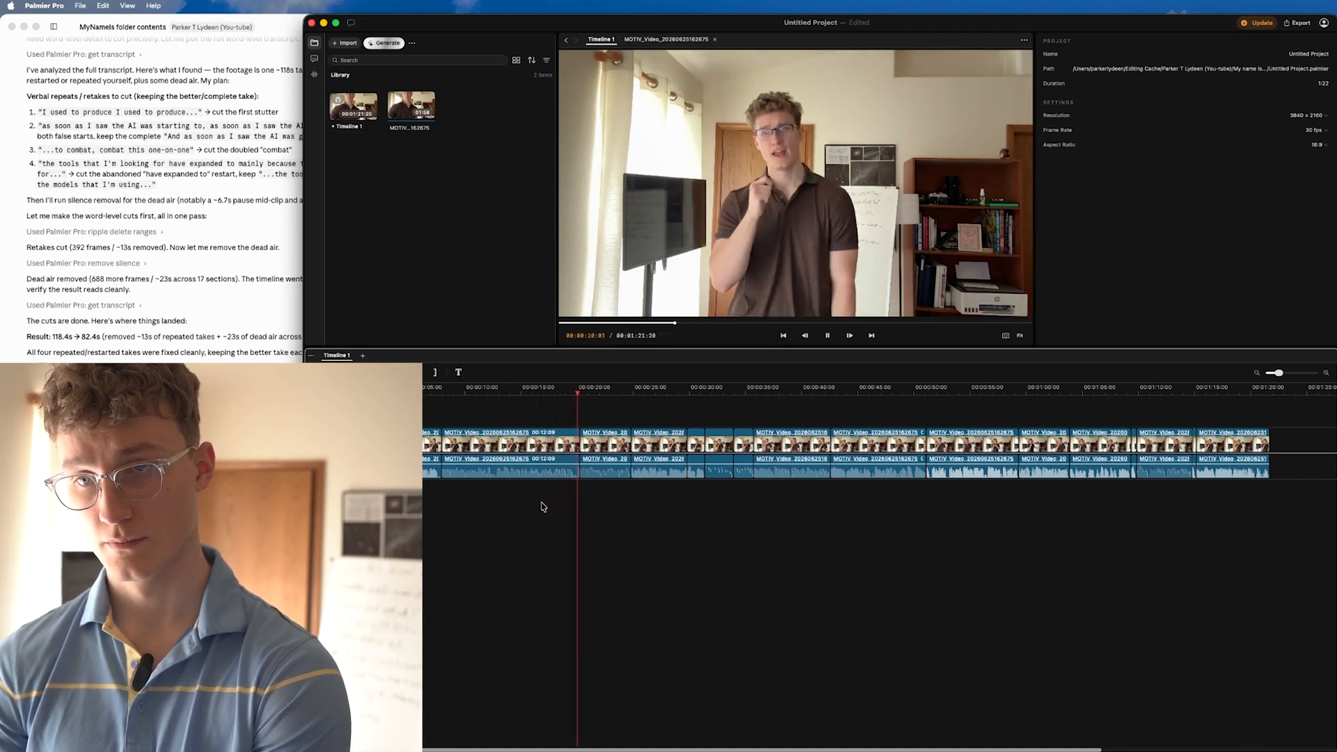
pyautogui.press('space')
# Step: Trim the end of the third clip to a length of 11:22 and move all following clips earlier to close the gap
pyautogui.scroll(5, 587, 457)
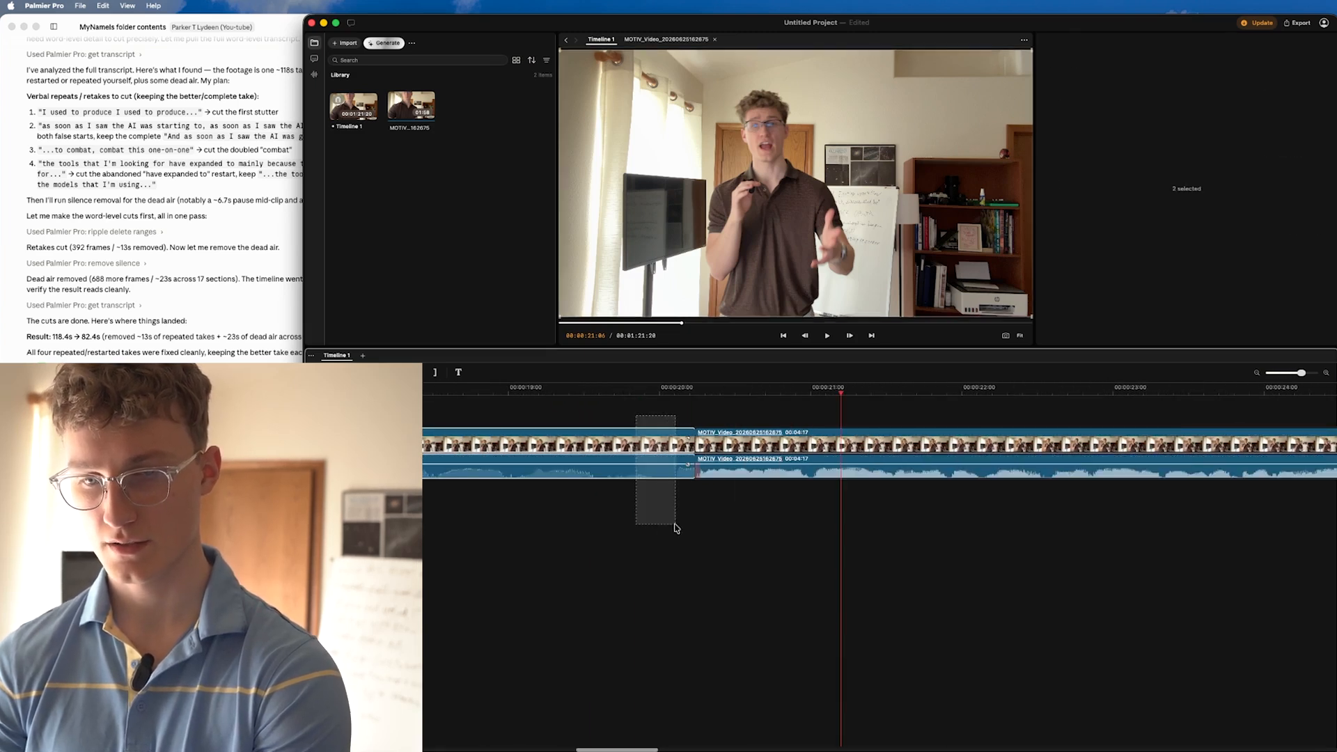
pyautogui.scroll(-5, 674, 528)
pyautogui.moveTo(761, 418); pyautogui.dragTo(477, 491)
pyautogui.scroll(3, 460, 438)
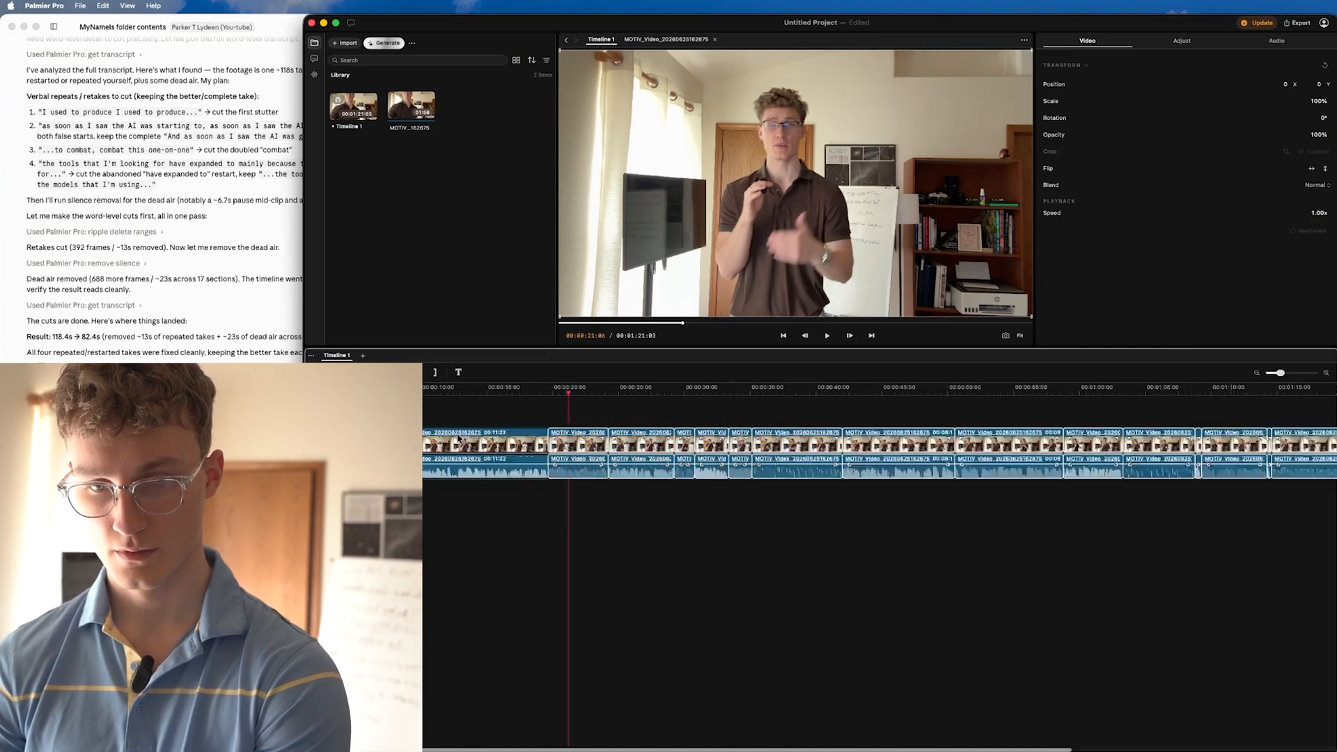
# Step: Play the remaining timeline past the 30-second mark to review the cuts between the later clips
pyautogui.click(659, 531)
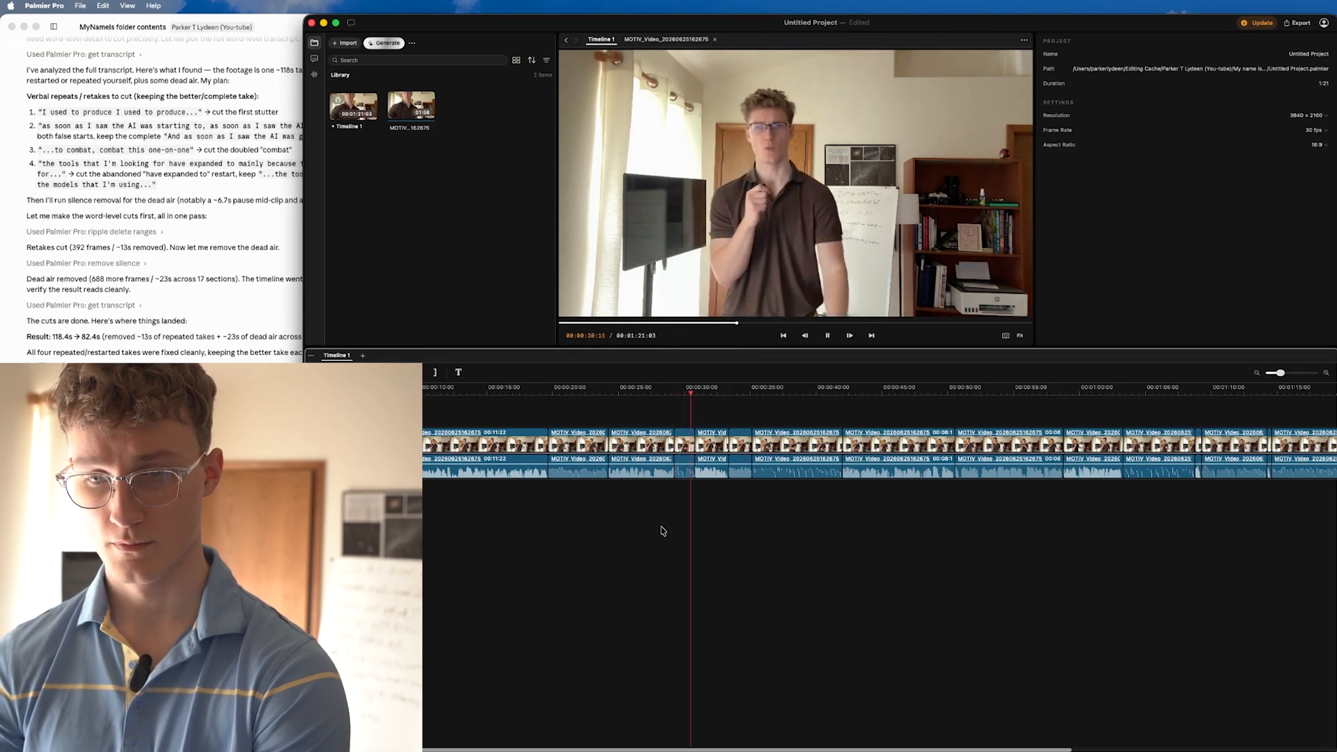
pyautogui.click(667, 530)
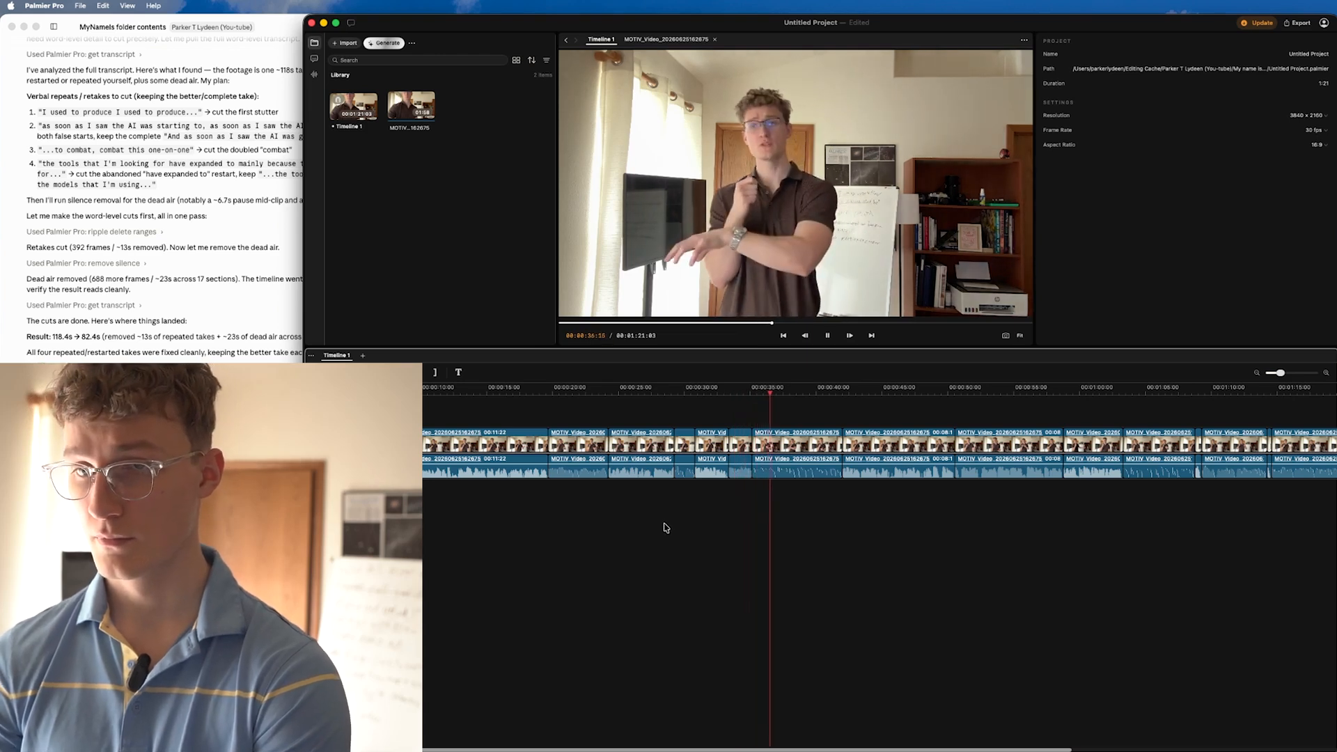
pyautogui.click(742, 395)
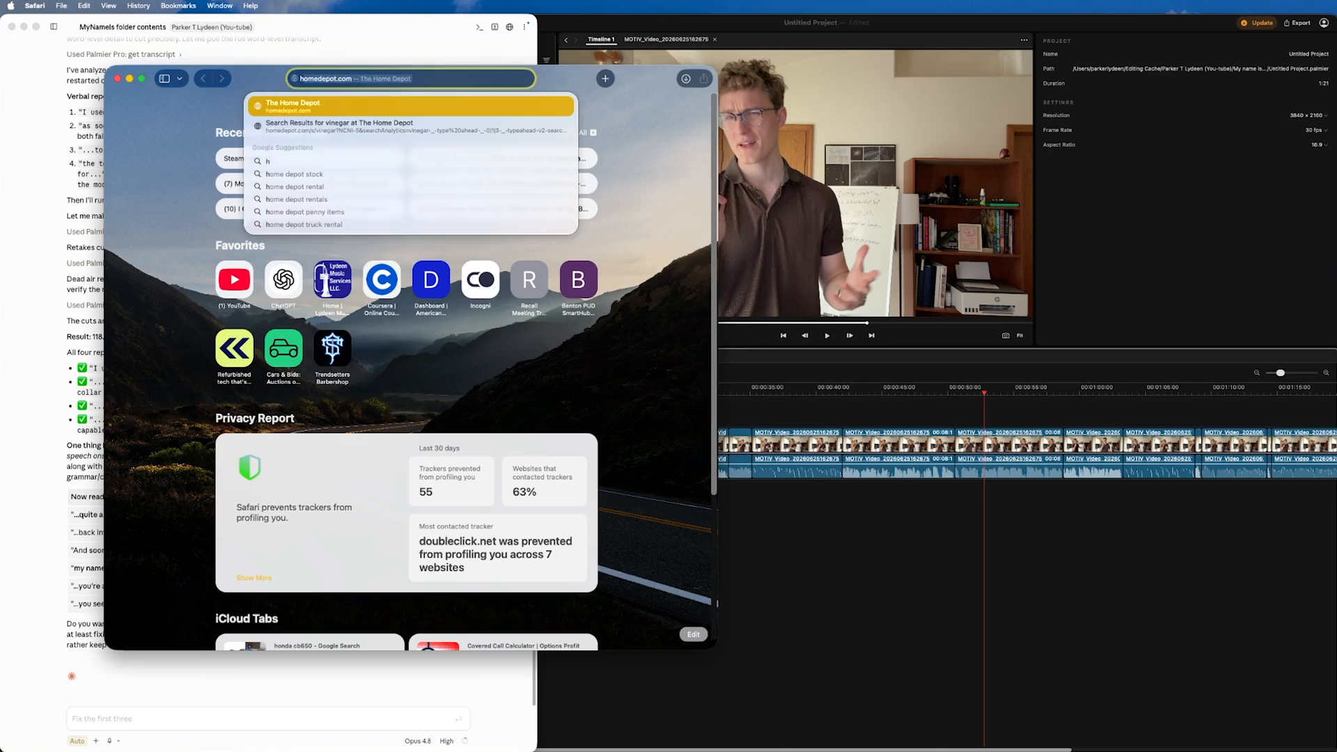
# Step: Find the HyperFrames website in Safari, open its Quickstart page, copy the skills install command, and put the browser away
pyautogui.write('hyperframes')
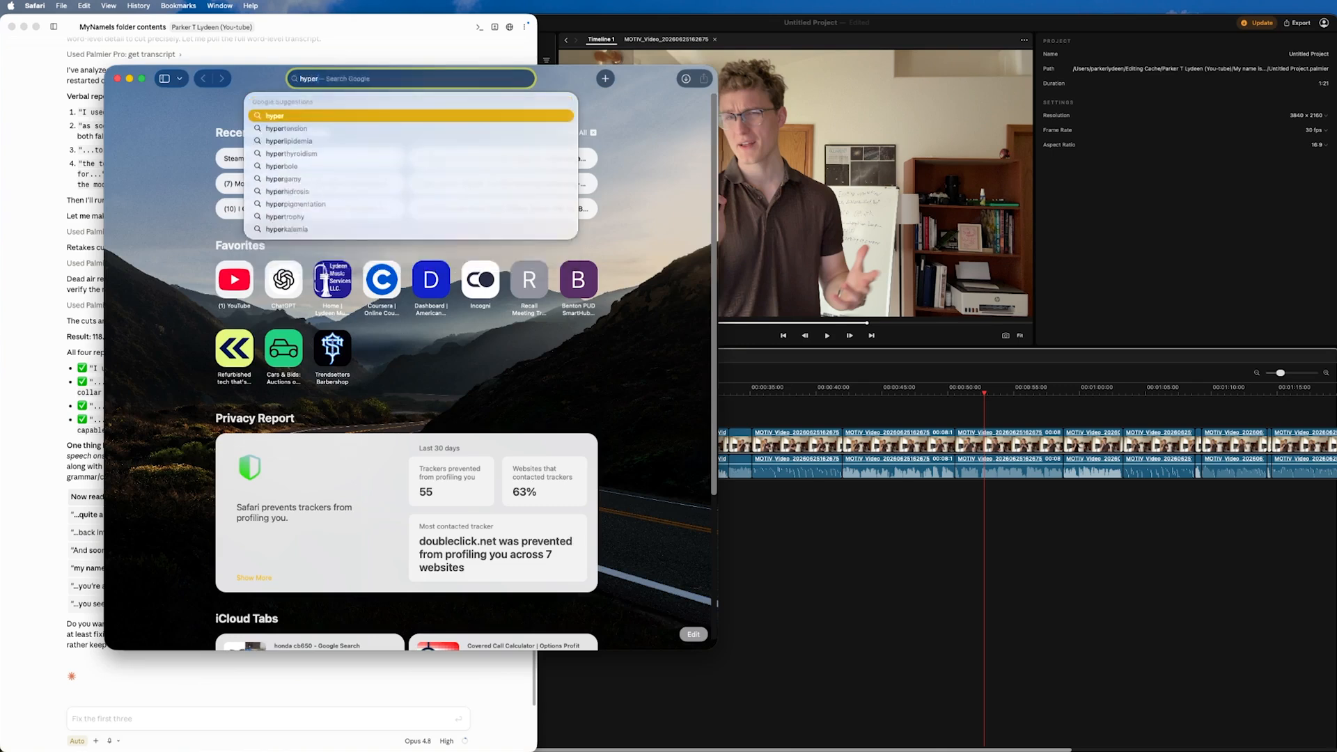
pyautogui.press('Return')
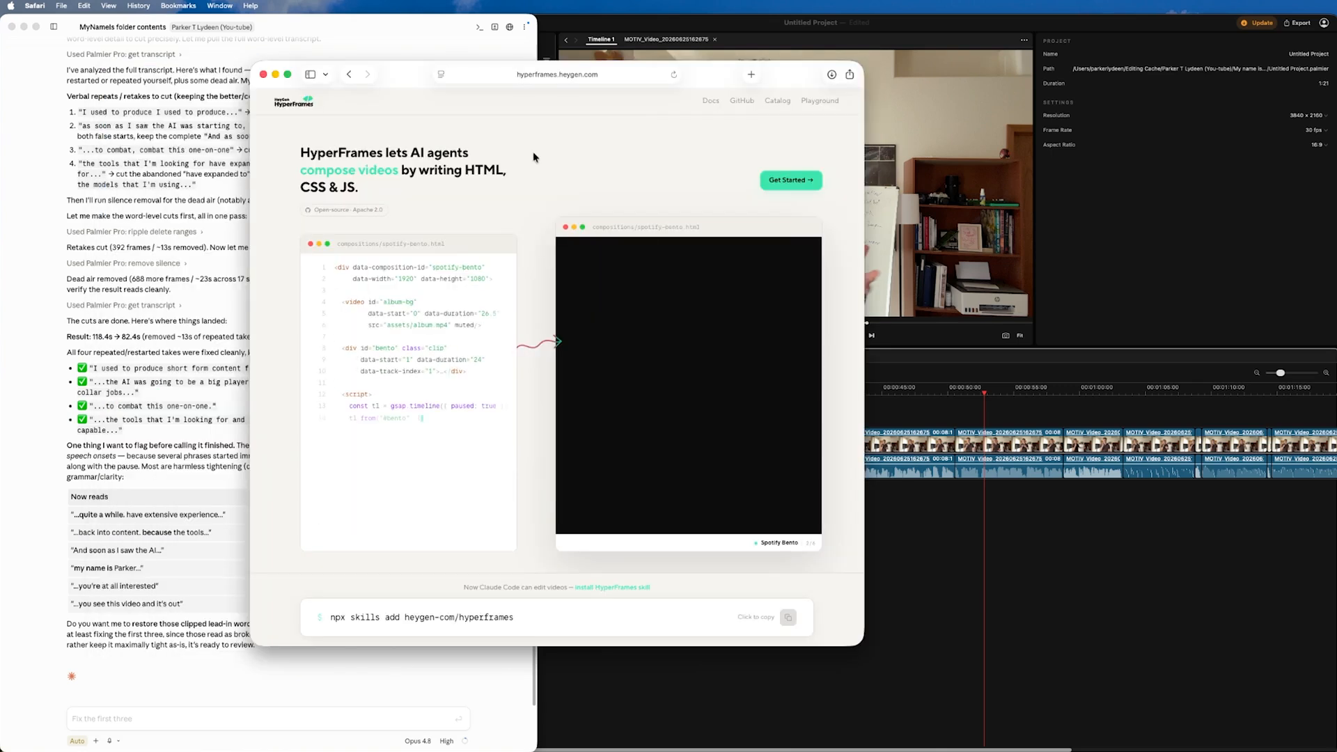
pyautogui.click(783, 183)
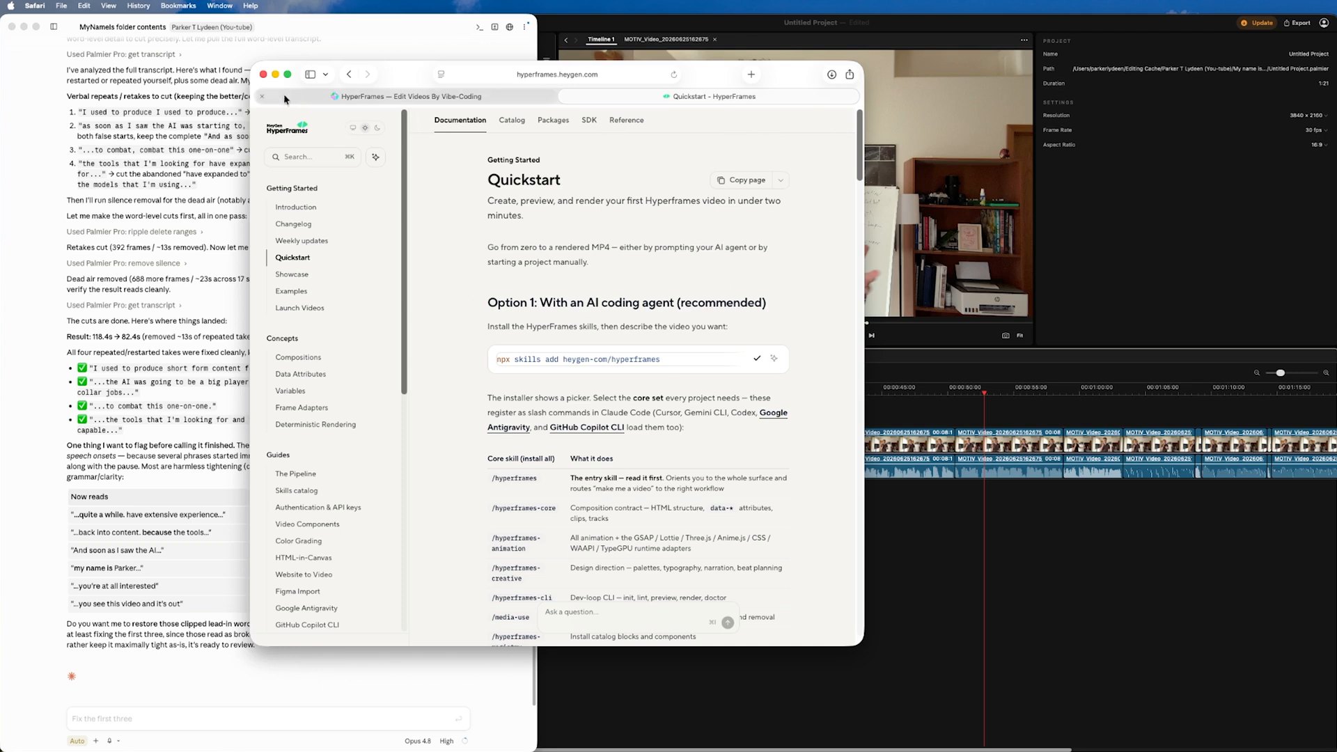
pyautogui.click(273, 77)
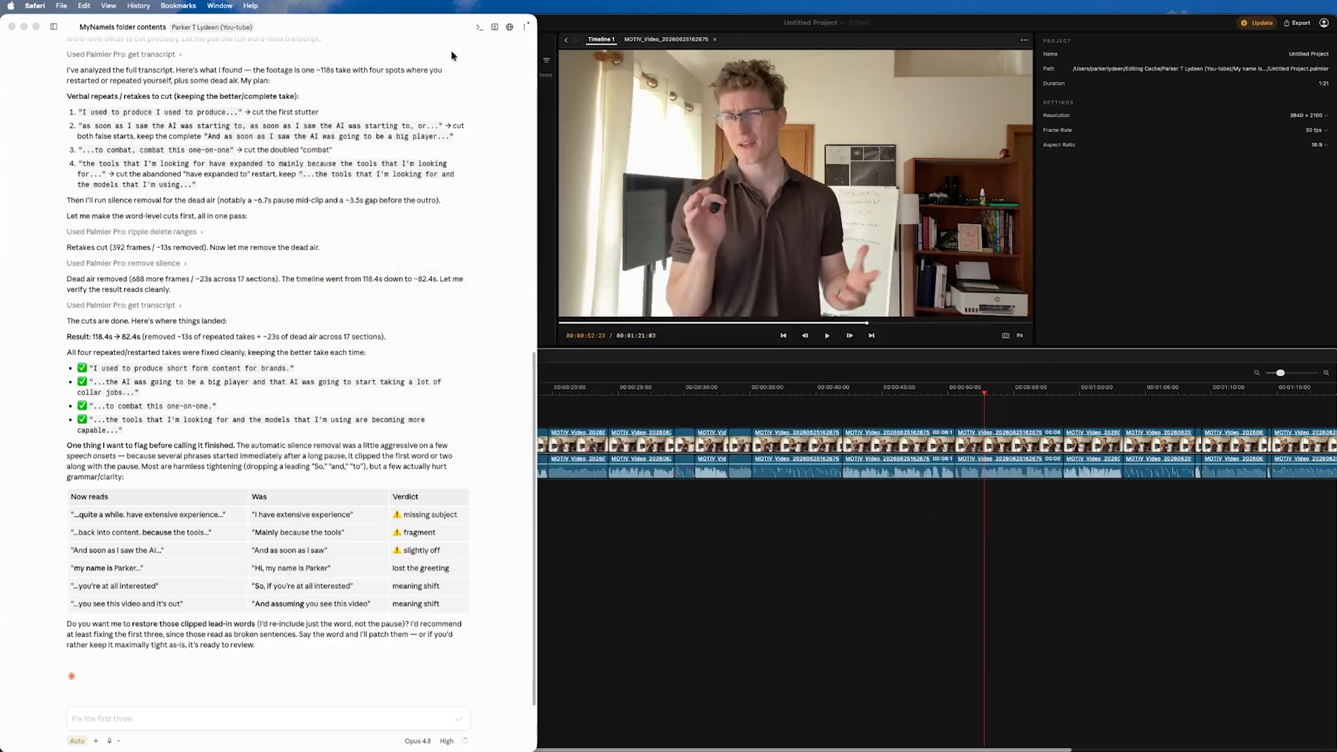
# Step: Open a wider terminal in the Claude session, run "npx skills add heygen-com/hyperframes", and accept installing the required package
pyautogui.click(478, 30)
pyautogui.click(478, 29)
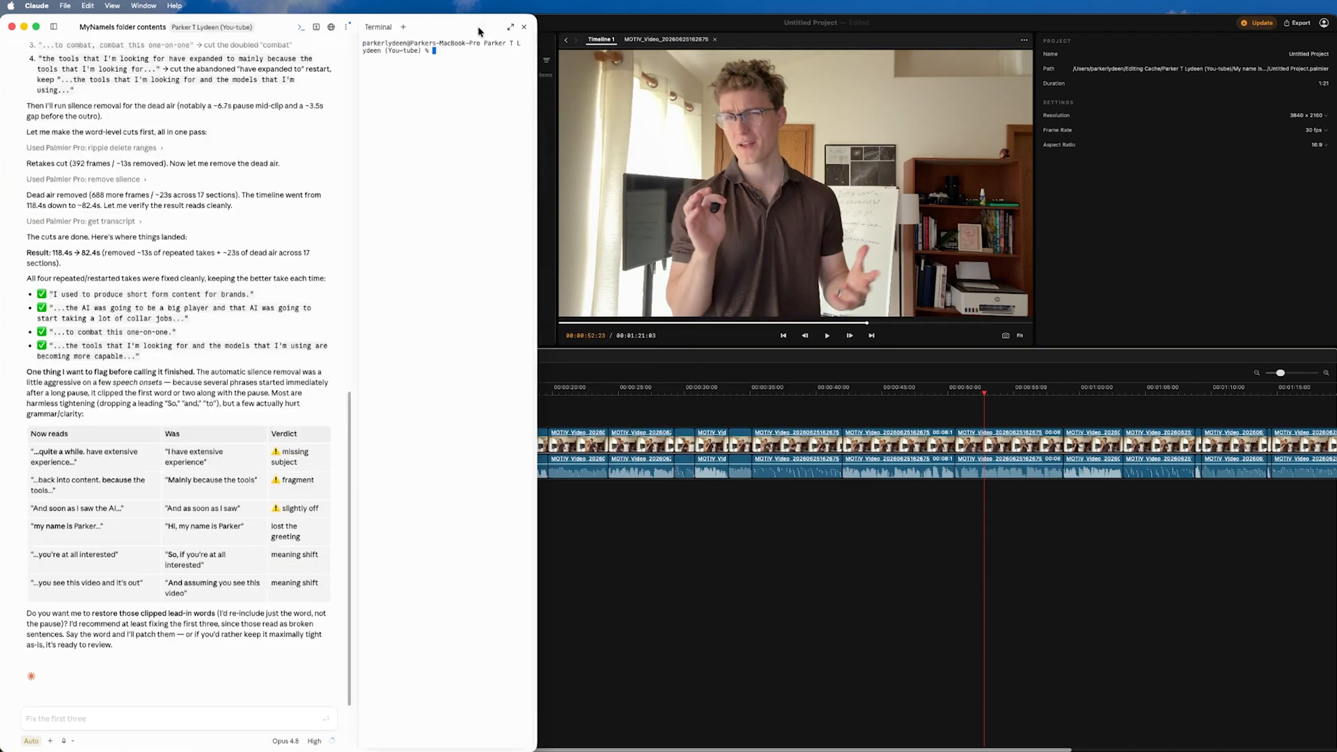
pyautogui.moveTo(536, 137); pyautogui.dragTo(748, 138)
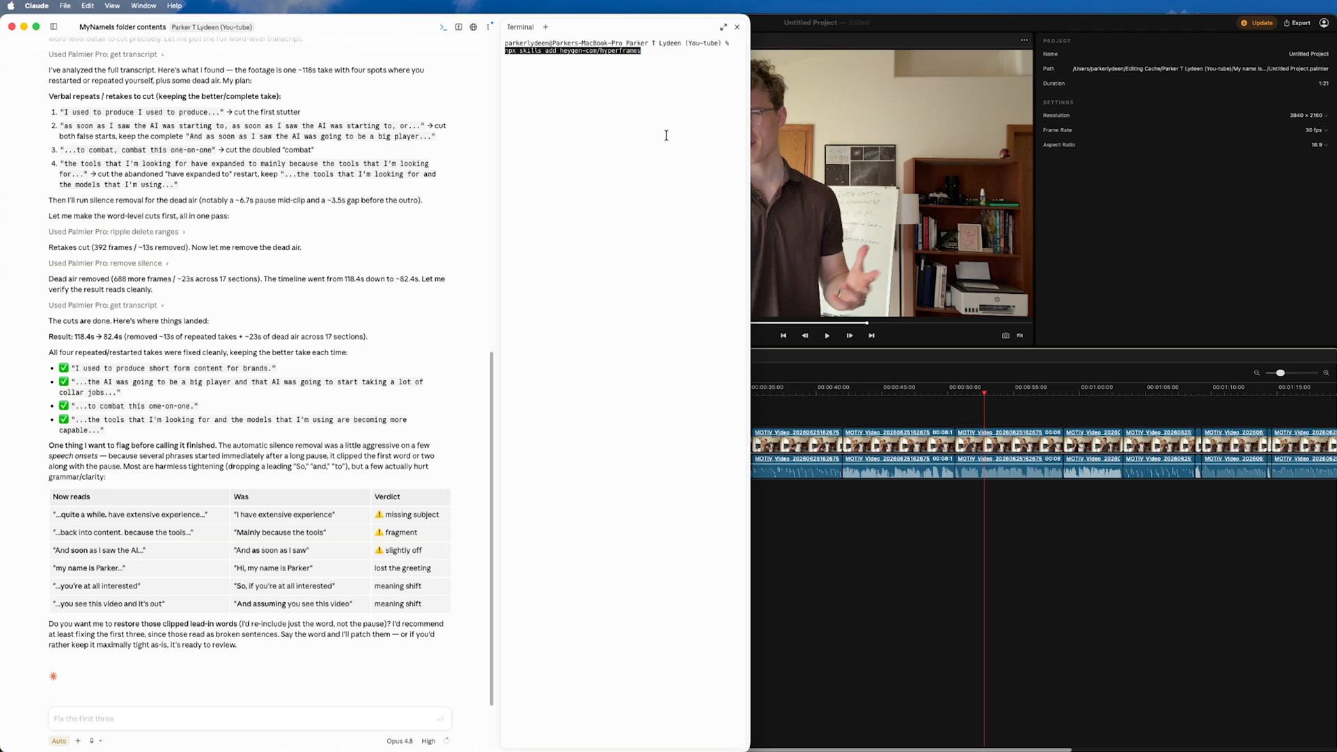
pyautogui.press('Return')
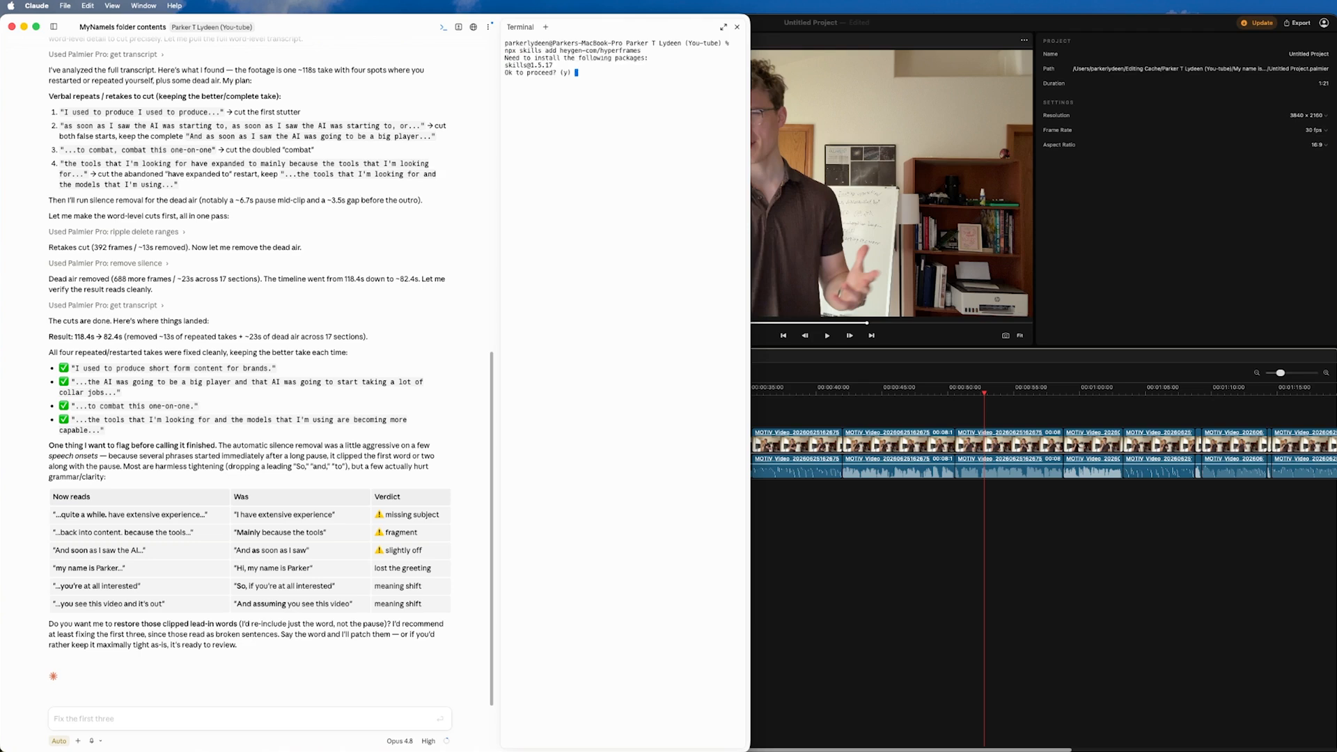
pyautogui.write('y')
pyautogui.press('Return')
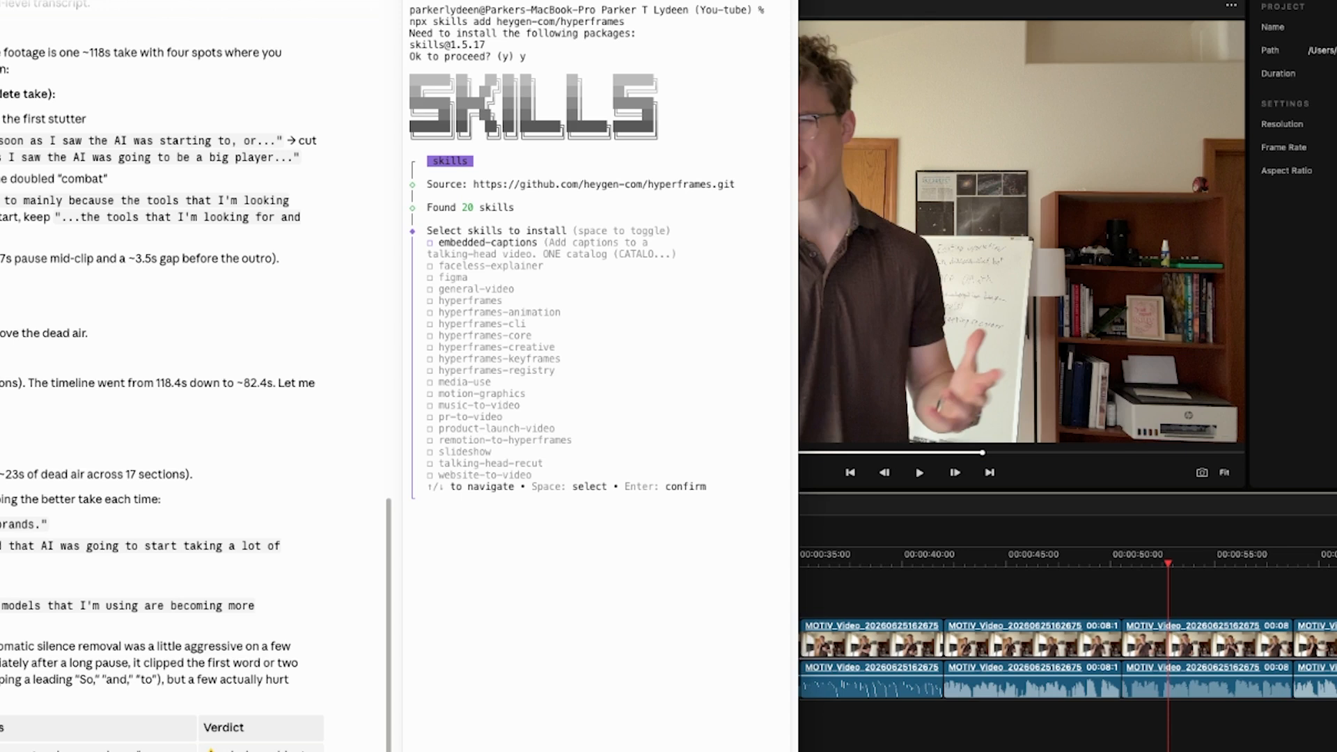
# Step: Mark every HyperFrames skill in the list for installation, from embedded-captions through website-to-video, and confirm the selection
pyautogui.press('Down')
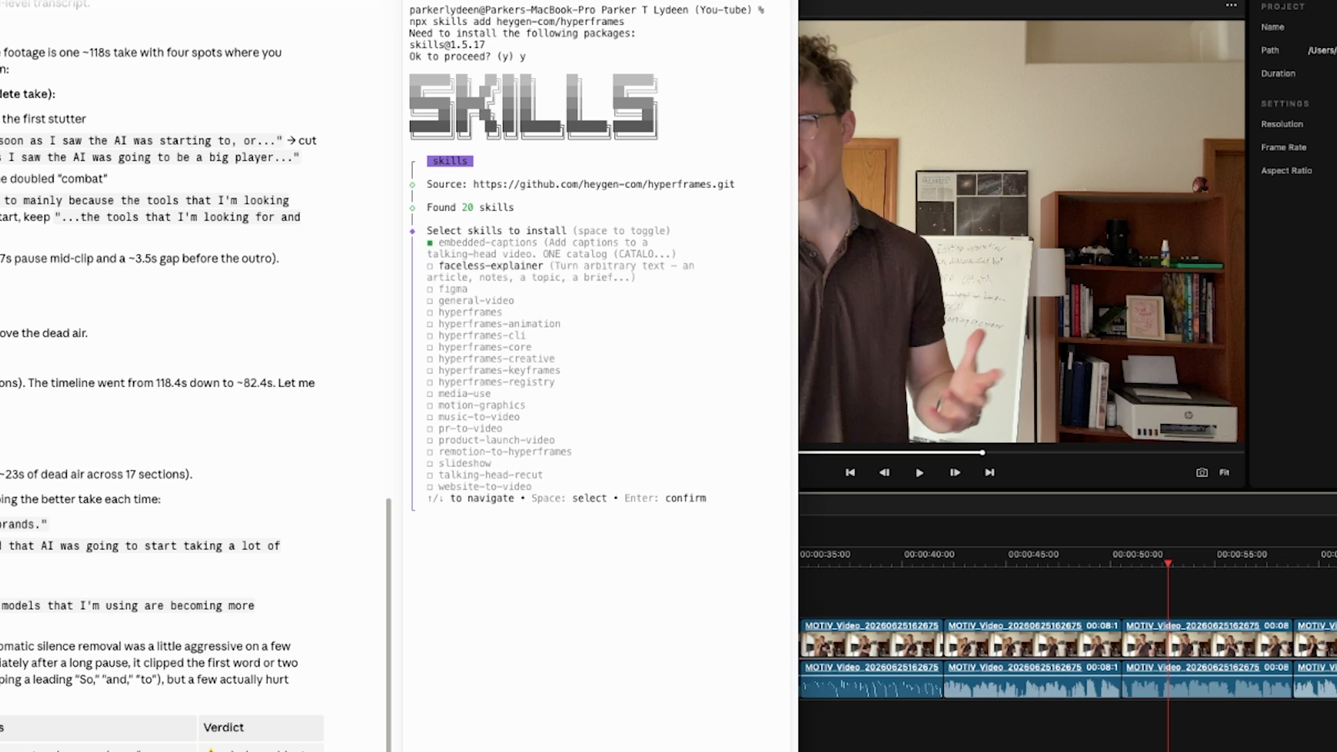
pyautogui.press('Down')
pyautogui.press('Down')
pyautogui.press('Down')
pyautogui.press('Down')
pyautogui.press('Down')
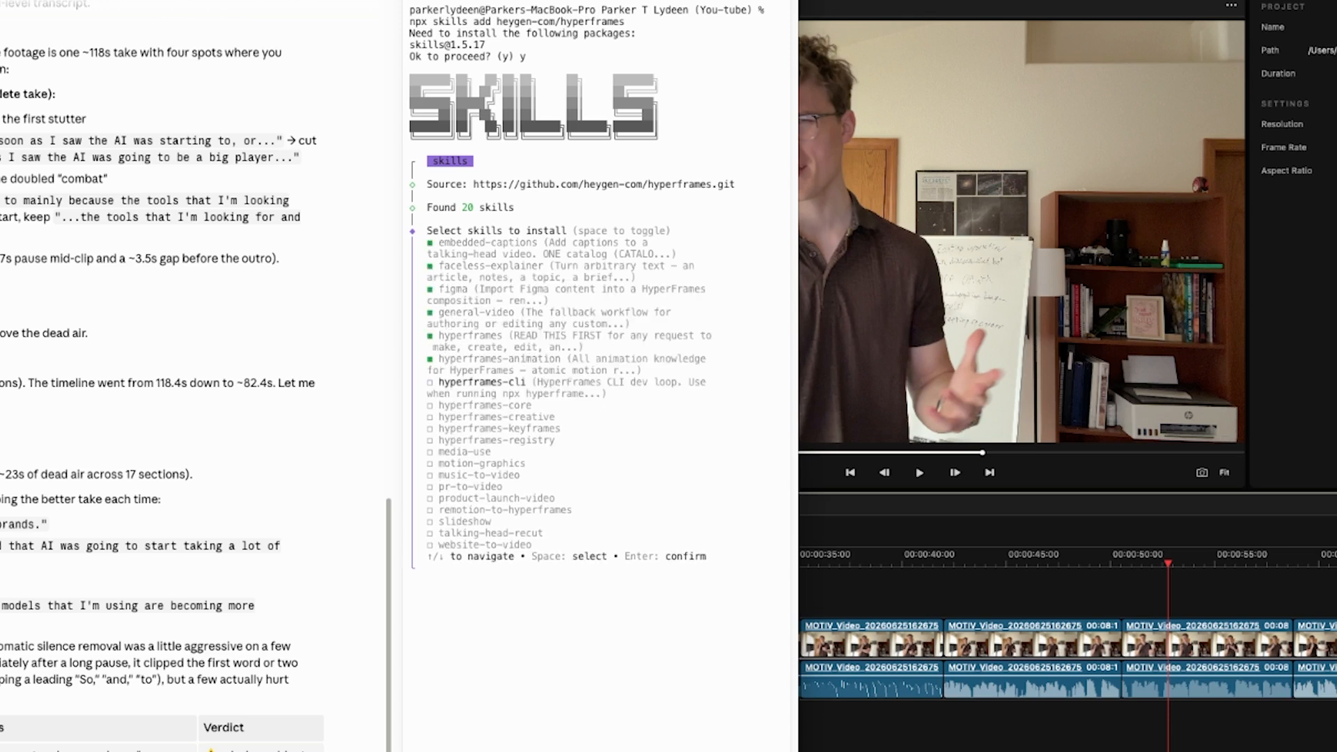
pyautogui.press('Down')
pyautogui.press('space')
pyautogui.press('Down')
pyautogui.press('space')
pyautogui.press('Down')
pyautogui.press('space')
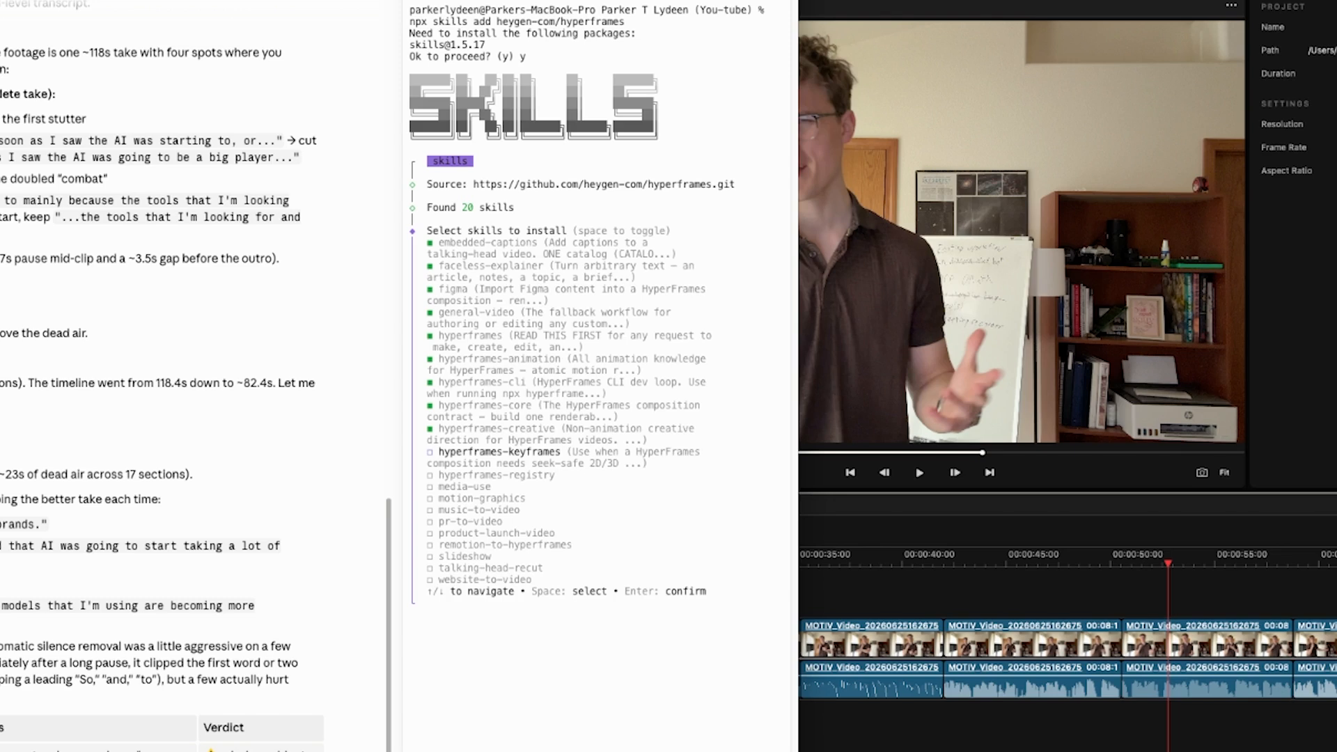
pyautogui.press('Down')
pyautogui.press('Up')
pyautogui.press('Up')
pyautogui.press('Up')
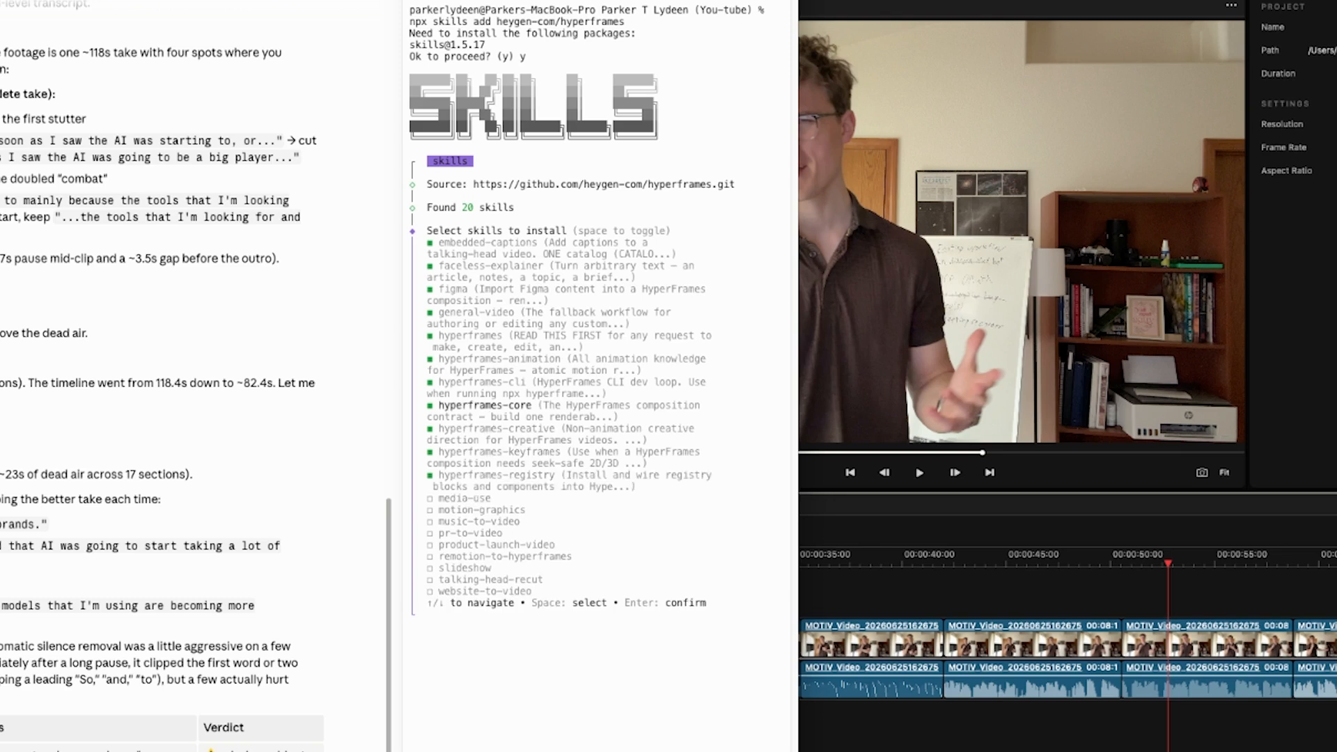
pyautogui.press('space')
pyautogui.press('Down')
pyautogui.press('Down')
pyautogui.press('Down')
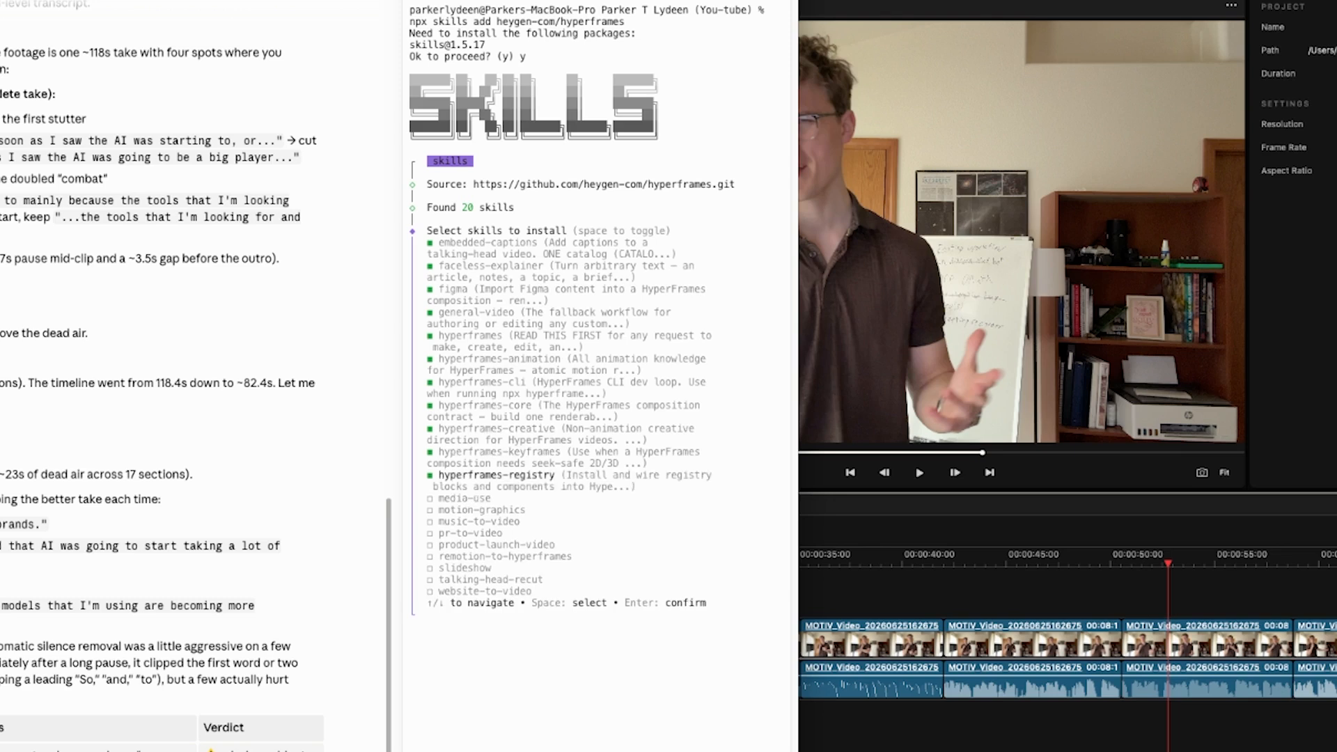
pyautogui.press('Down')
pyautogui.press('space')
pyautogui.press('Down')
pyautogui.press('space')
pyautogui.press('Down')
pyautogui.press('space')
pyautogui.press('Down')
pyautogui.press('space')
pyautogui.press('Down')
pyautogui.press('space')
pyautogui.press('Down')
pyautogui.press('space')
pyautogui.press('Down')
pyautogui.press('space')
pyautogui.press('Down')
pyautogui.press('space')
pyautogui.press('Down')
pyautogui.press('space')
pyautogui.press('Down')
pyautogui.press('space')
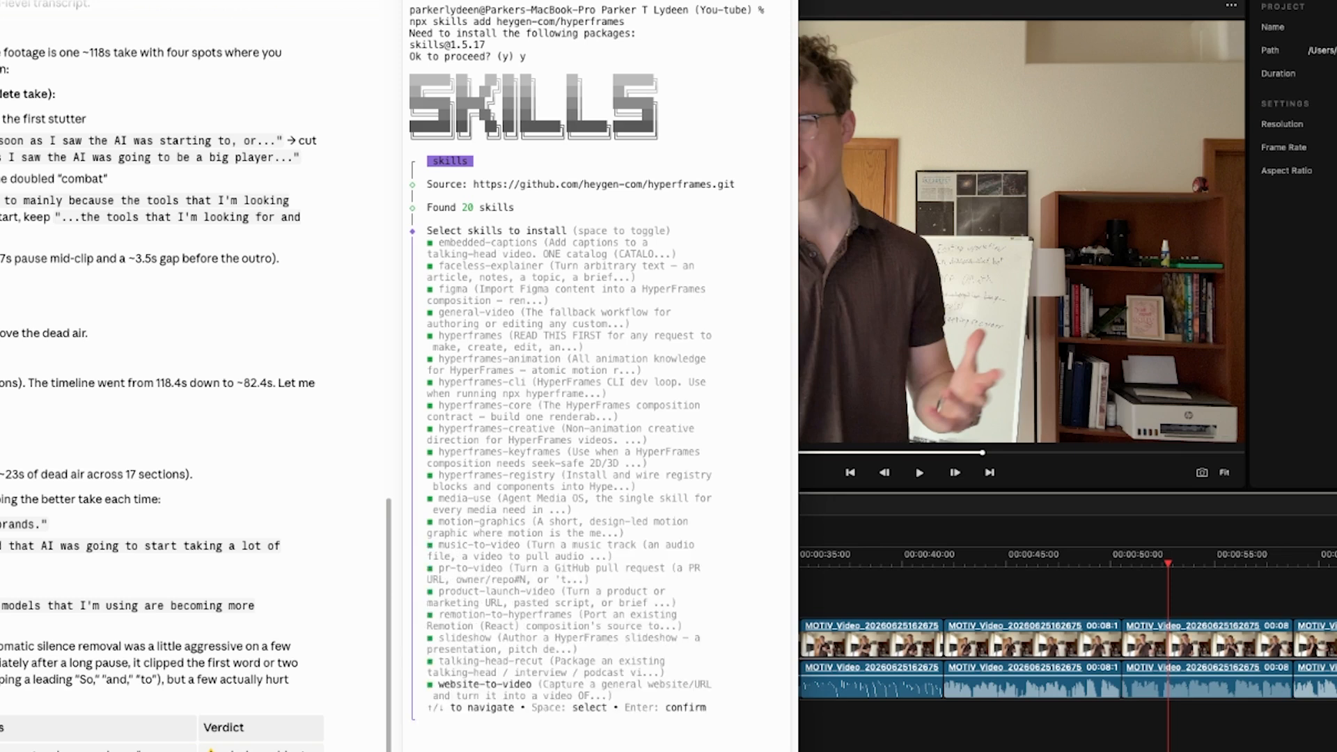
pyautogui.press('Return')
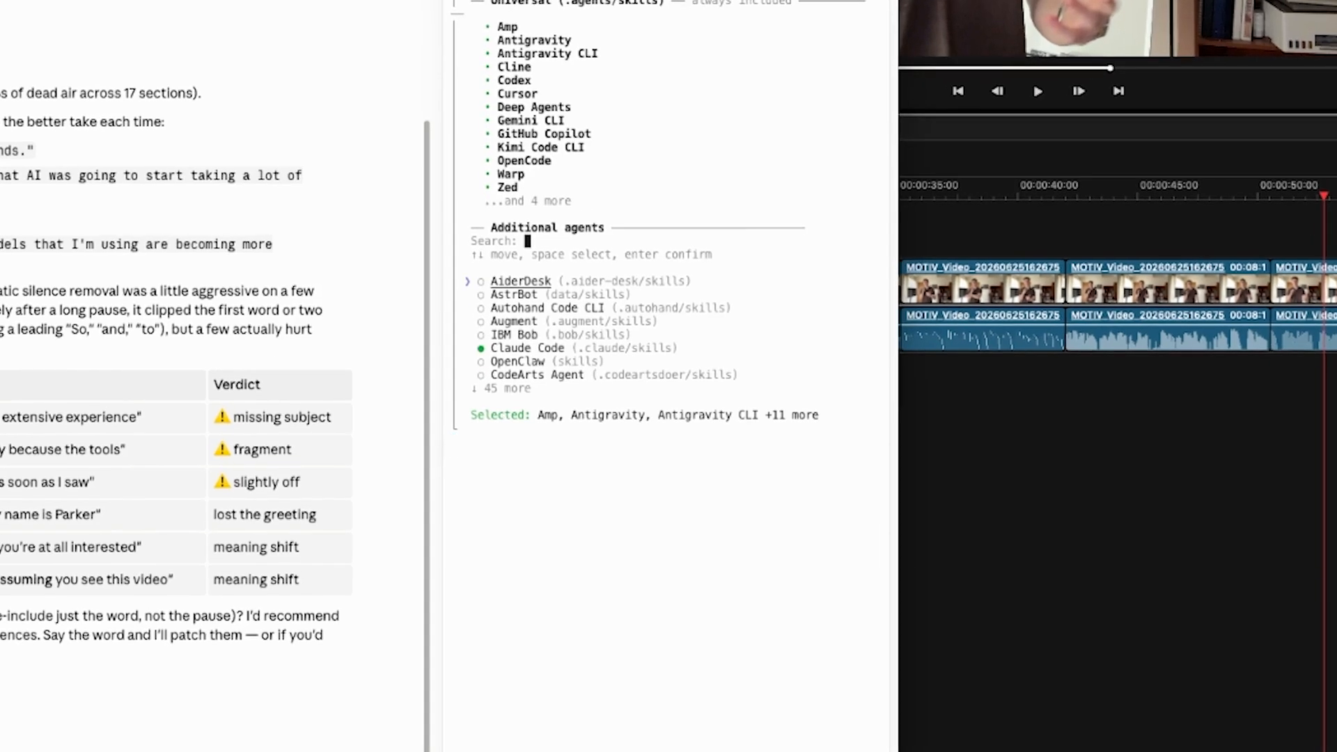
# Step: Look through the list of additional agents to check which ones could receive the skills besides Claude Code
pyautogui.press('Down')
pyautogui.press('Down')
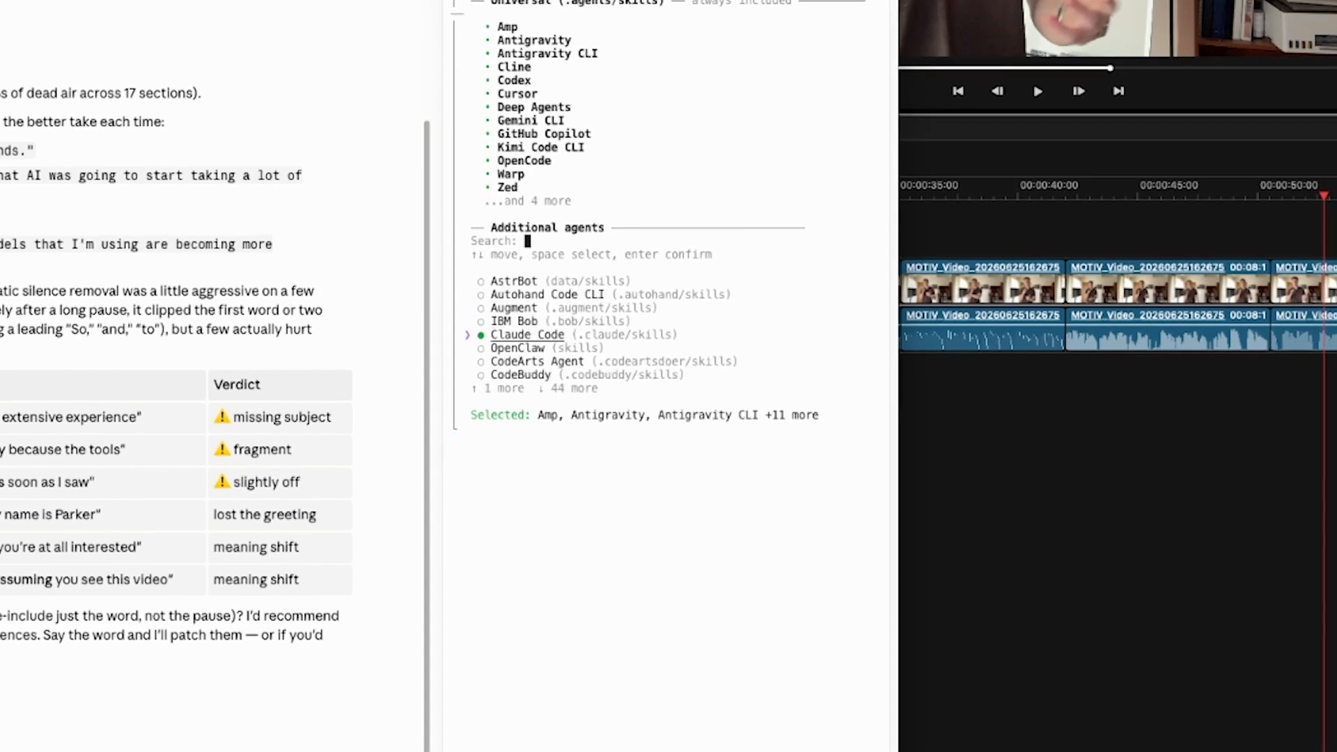
pyautogui.press('Down')
pyautogui.press('Down')
pyautogui.press('Down')
pyautogui.press('Down')
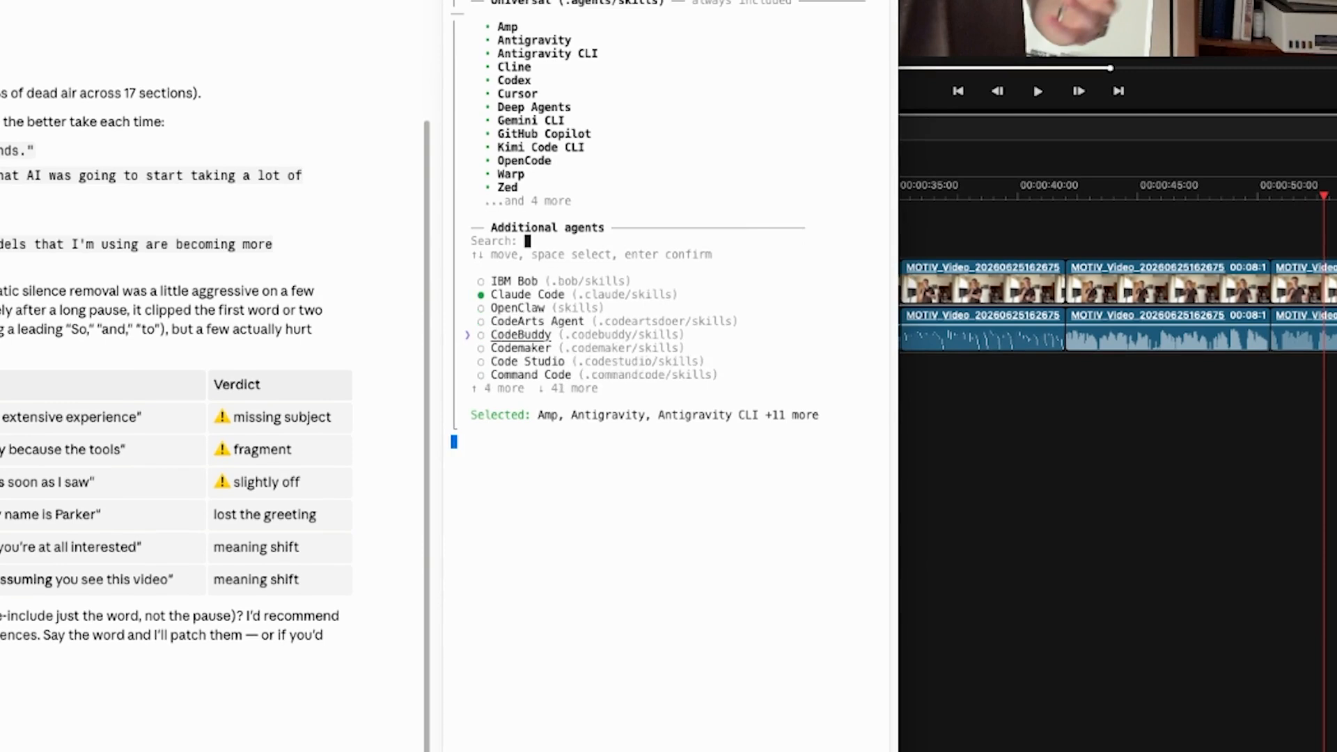
pyautogui.press('Down')
pyautogui.press('Down')
pyautogui.press('Down')
pyautogui.press('Down')
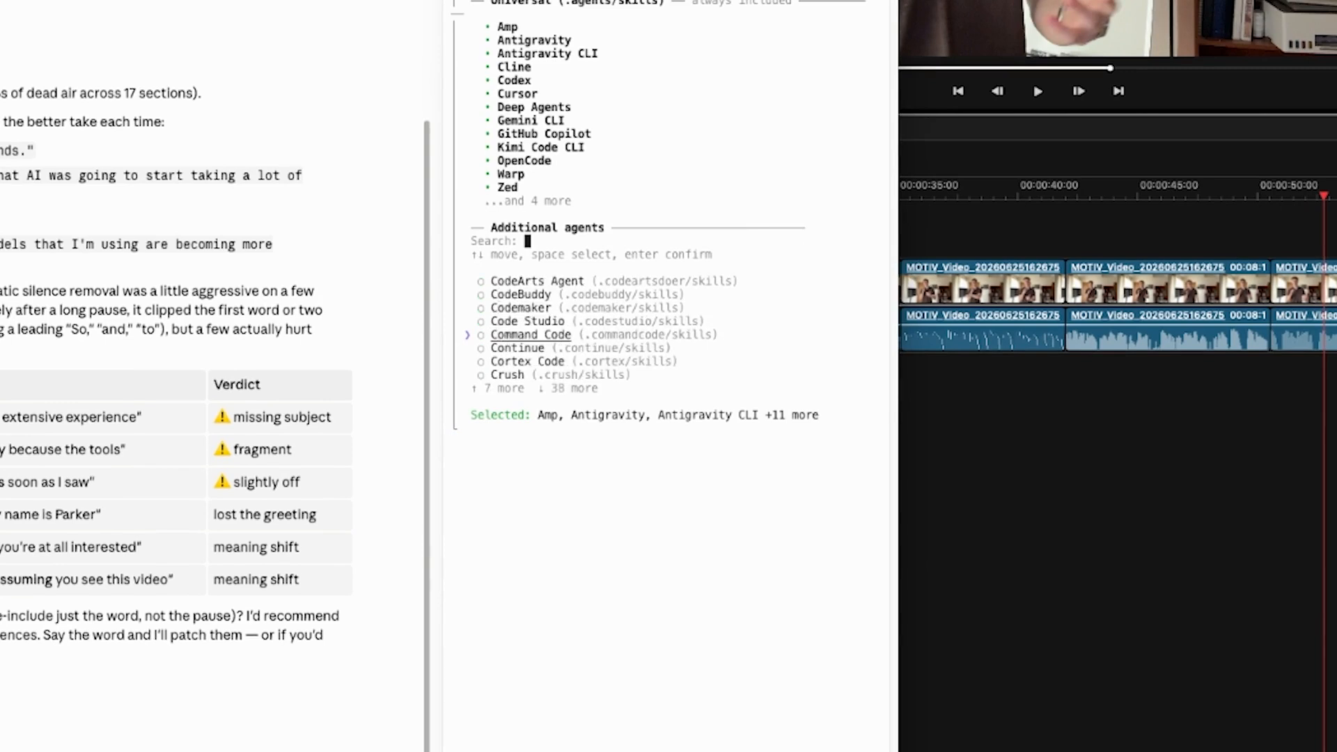
pyautogui.press('Down')
pyautogui.press('Down')
pyautogui.press('Down')
pyautogui.press('Down')
pyautogui.press('Down')
pyautogui.press('Down')
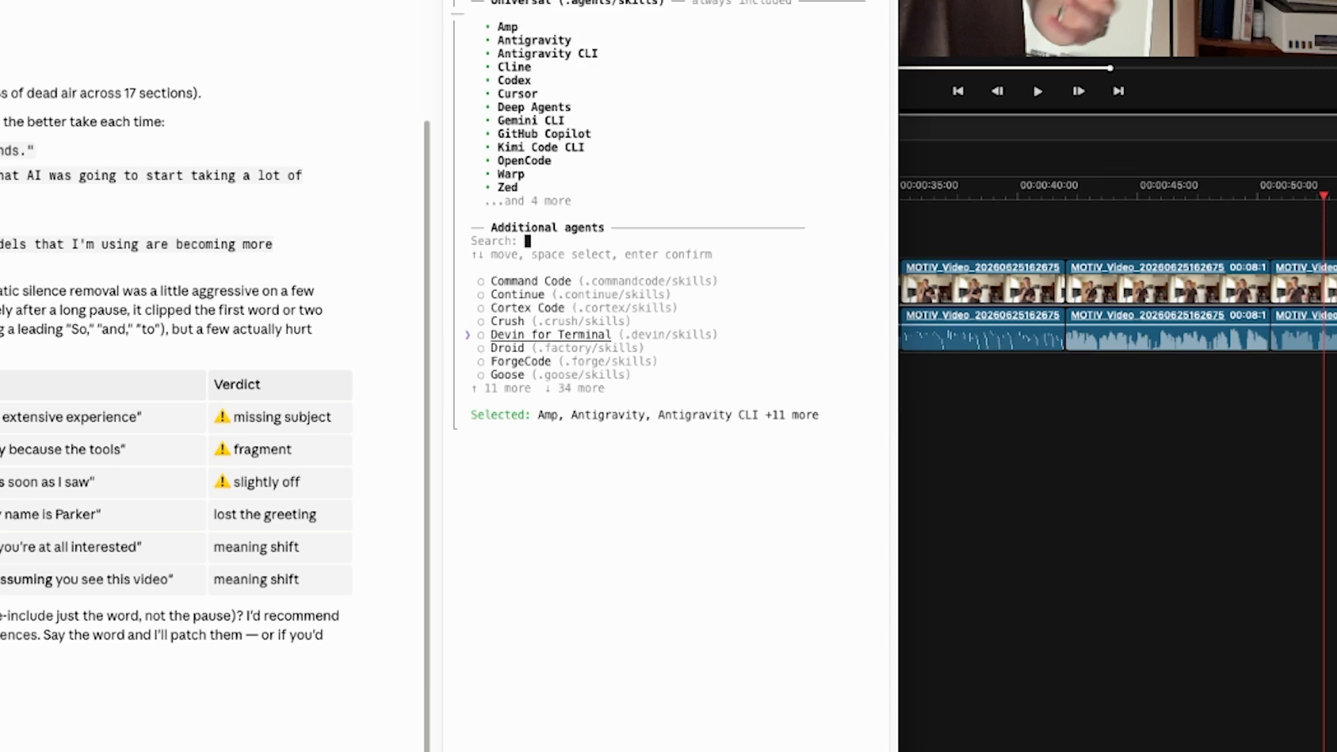
pyautogui.press('Down')
pyautogui.press('Down')
pyautogui.press('Down')
pyautogui.press('Down')
pyautogui.press('Down')
pyautogui.press('Down')
pyautogui.press('Down')
pyautogui.press('Down')
pyautogui.press('Down')
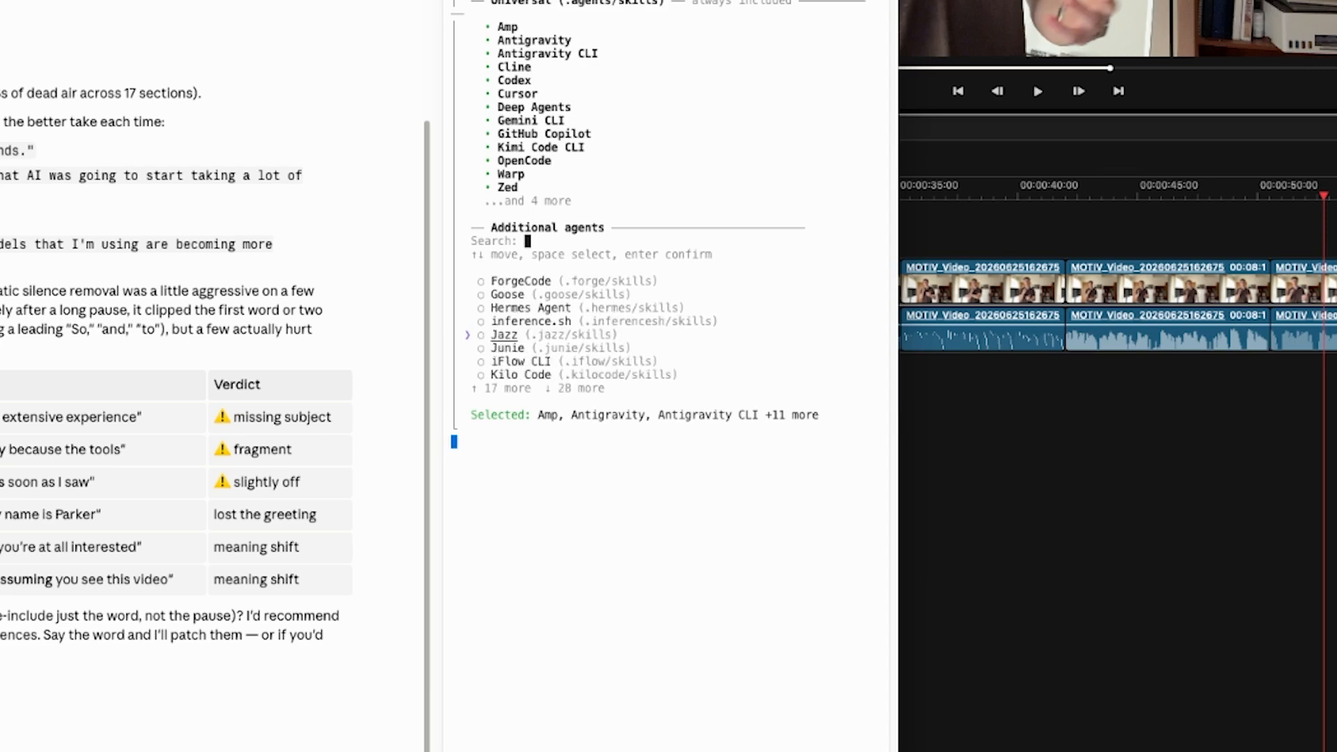
pyautogui.press('Down')
pyautogui.press('Down')
pyautogui.press('Down')
pyautogui.press('Down')
pyautogui.press('Down')
pyautogui.press('Down')
pyautogui.press('Down')
pyautogui.press('Down')
pyautogui.press('Down')
pyautogui.press('Down')
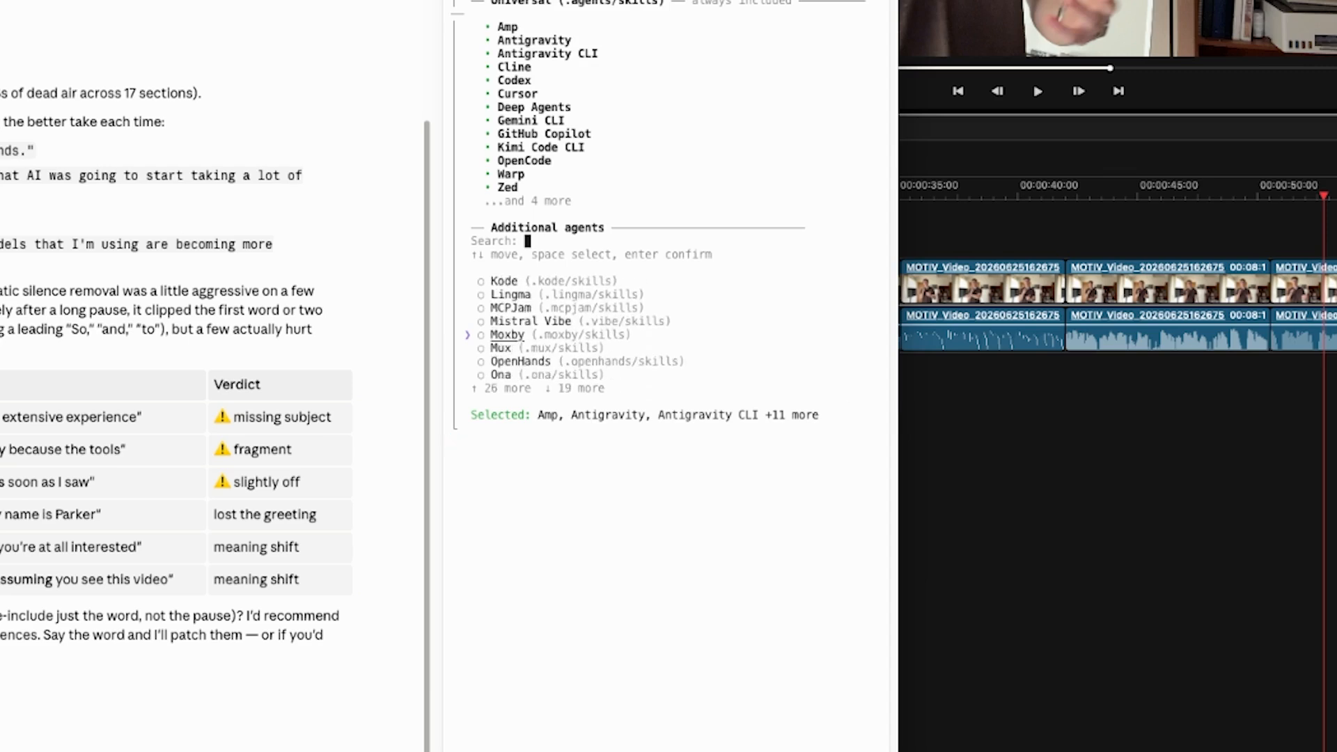
pyautogui.press('Up')
pyautogui.press('Up')
pyautogui.press('Up')
pyautogui.press('Up')
pyautogui.press('Up')
pyautogui.press('Up')
pyautogui.press('Up')
pyautogui.press('Up')
pyautogui.press('Up')
pyautogui.press('Up')
pyautogui.press('Up')
pyautogui.press('Up')
pyautogui.press('Up')
pyautogui.press('Up')
pyautogui.press('Up')
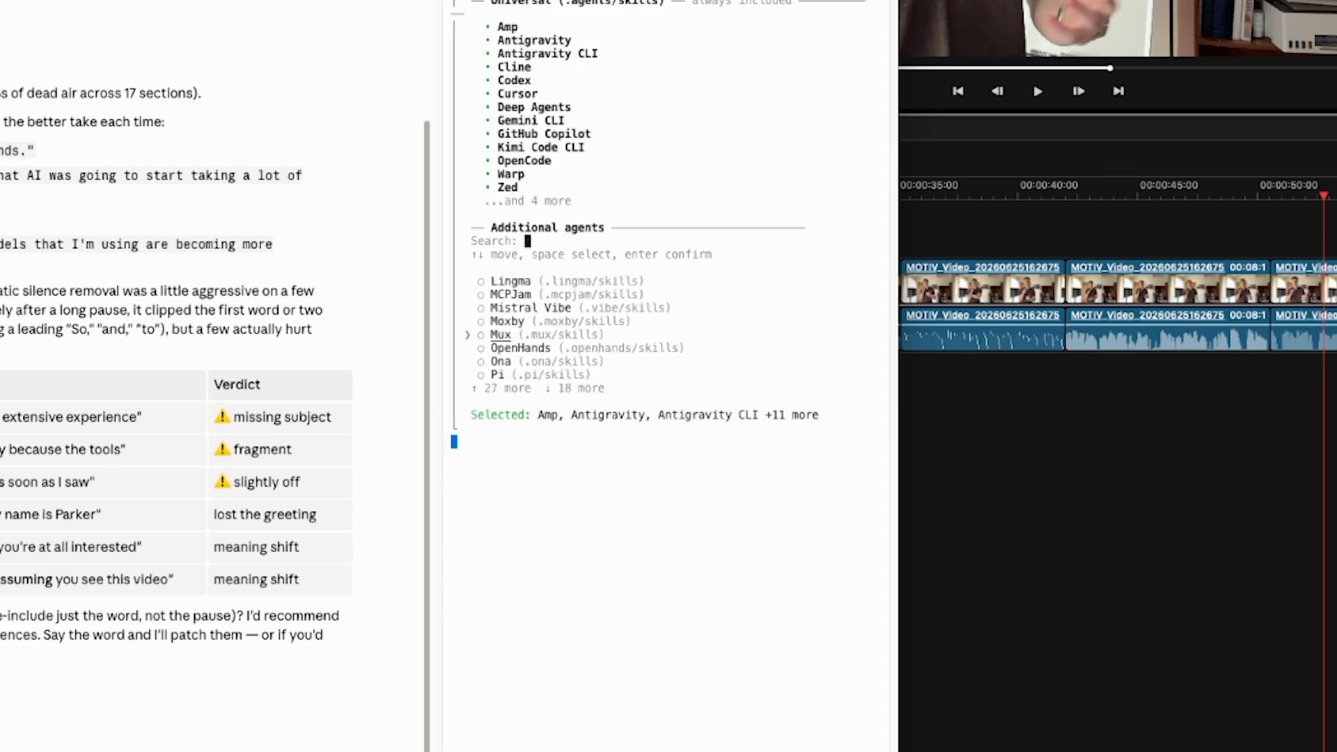
pyautogui.press('Up')
pyautogui.press('Up')
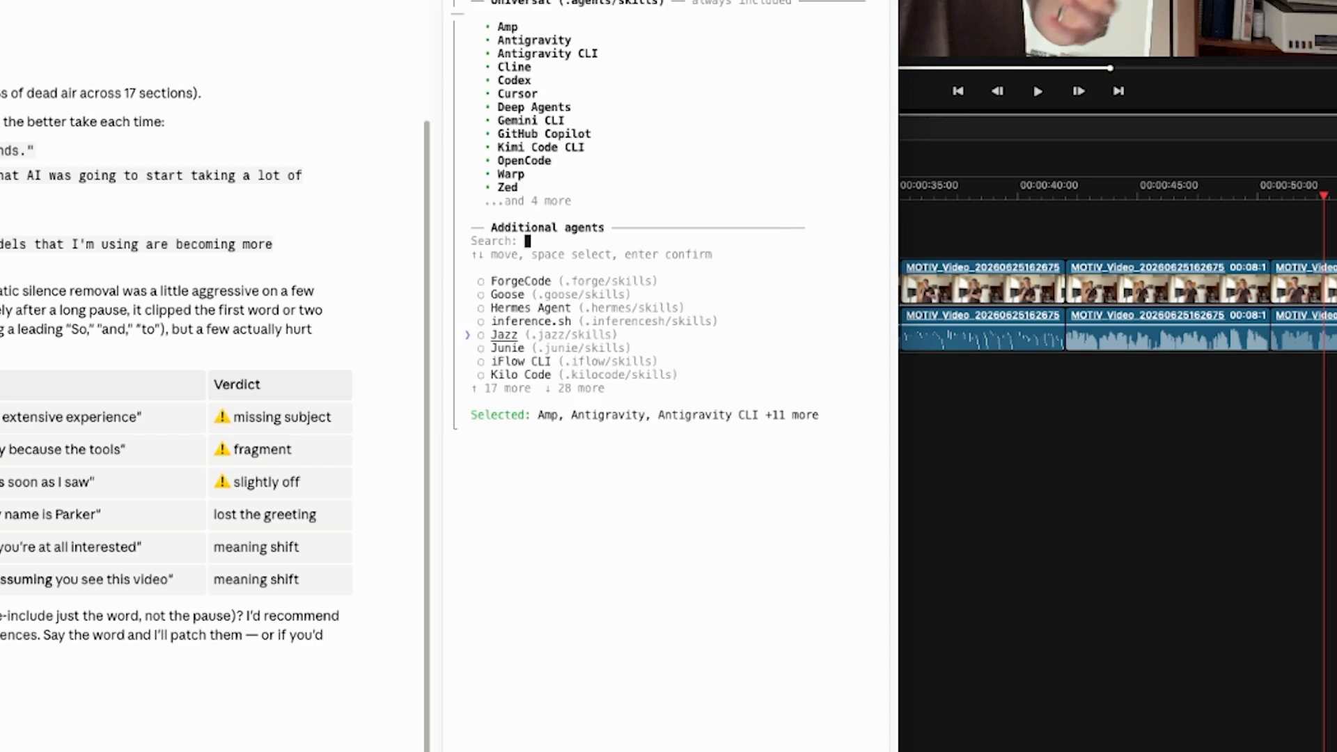
# Step: Install the skills for the preselected agents including Claude Code with the Project scope, and close the terminal when done
pyautogui.press('Return')
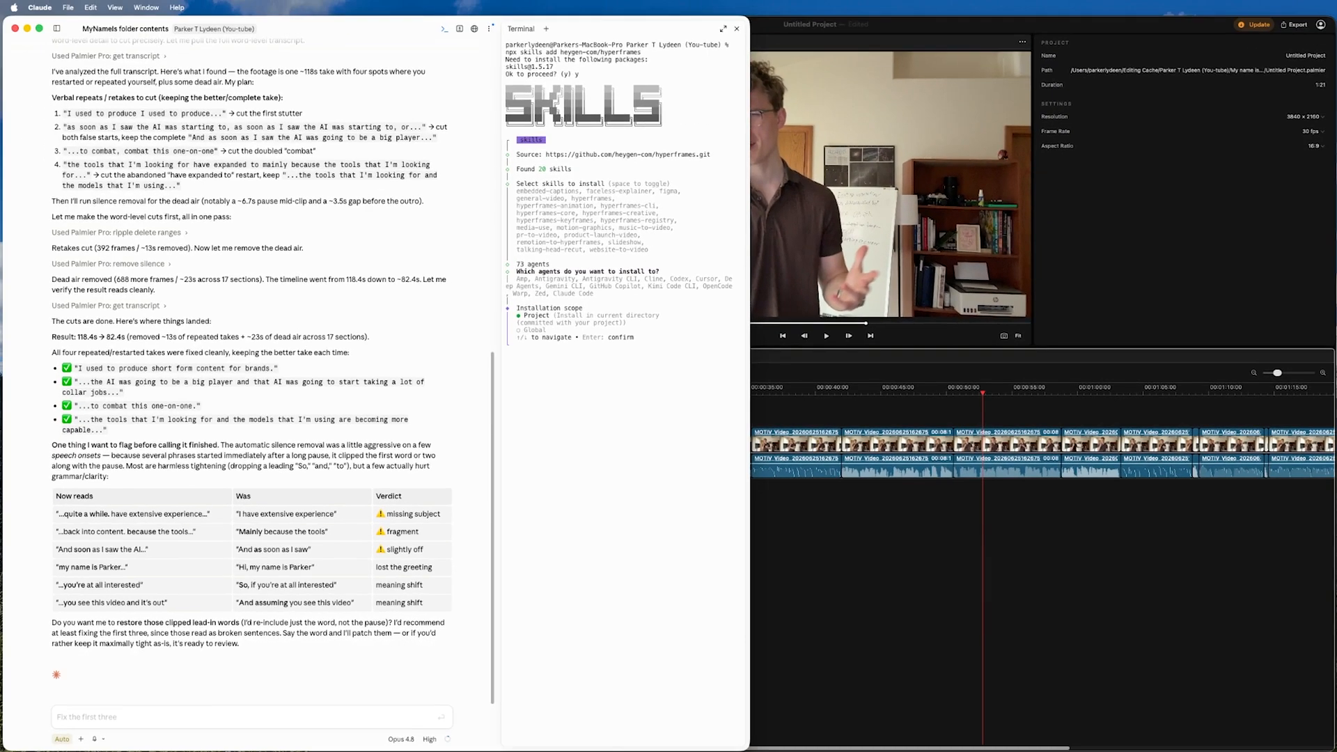
pyautogui.press('Down')
pyautogui.press('Return')
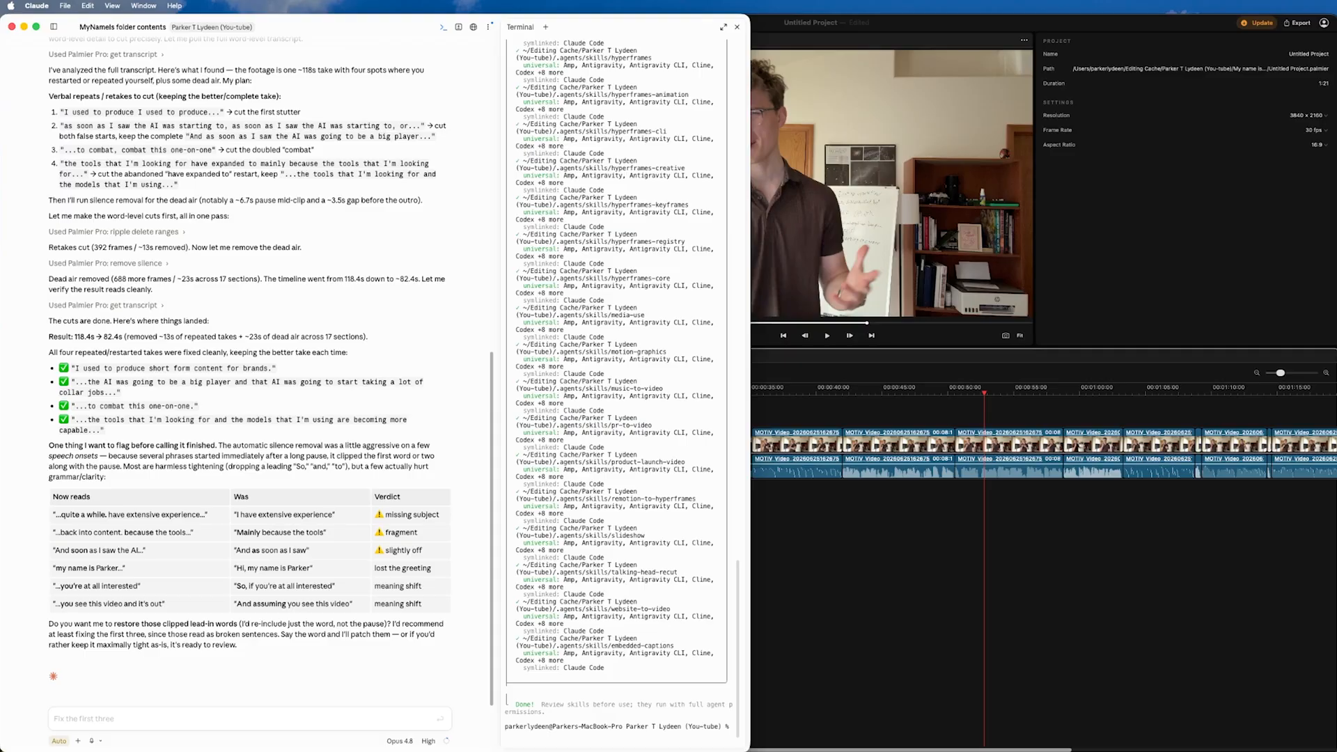
pyautogui.click(737, 27)
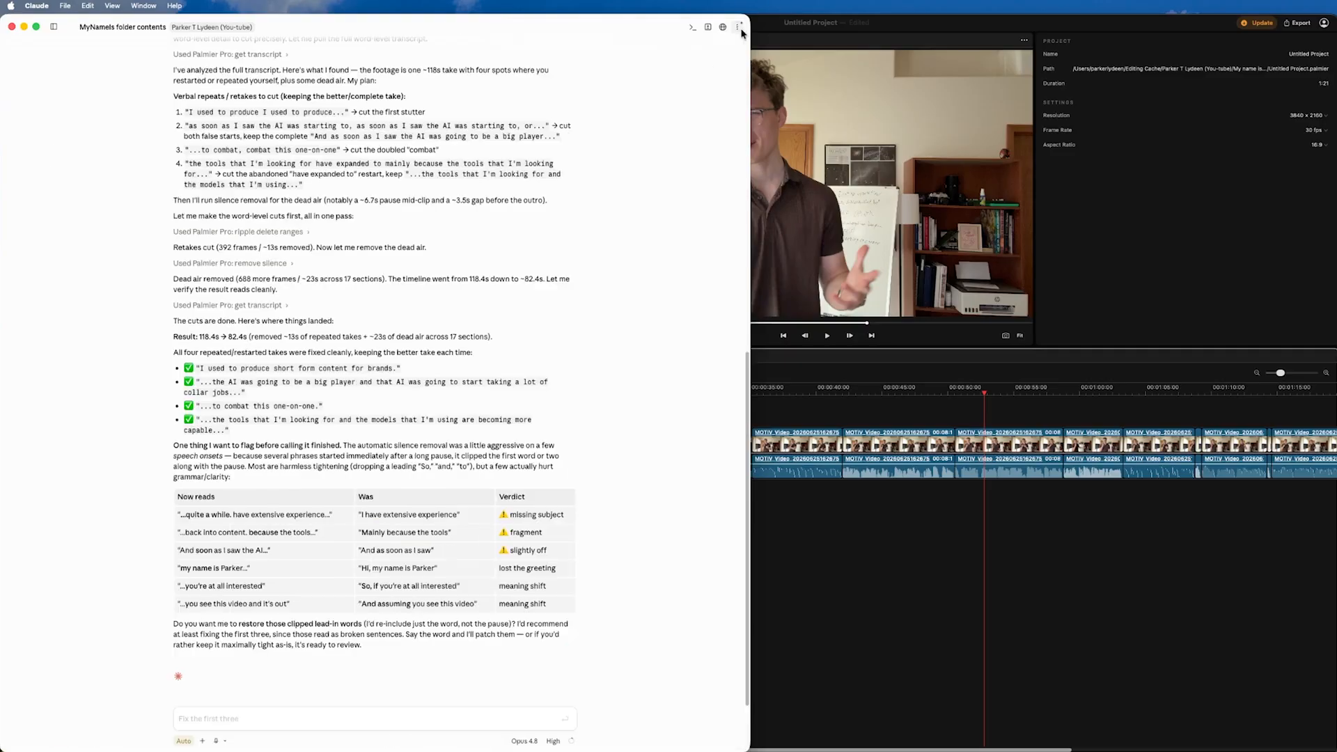
# Step: Set the narrowed Claude session to Plan mode with Extra effort and request full-screen motion graphics that explain the narrated concepts
pyautogui.moveTo(752, 82); pyautogui.dragTo(459, 108)
pyautogui.click(119, 722)
pyautogui.click(37, 741)
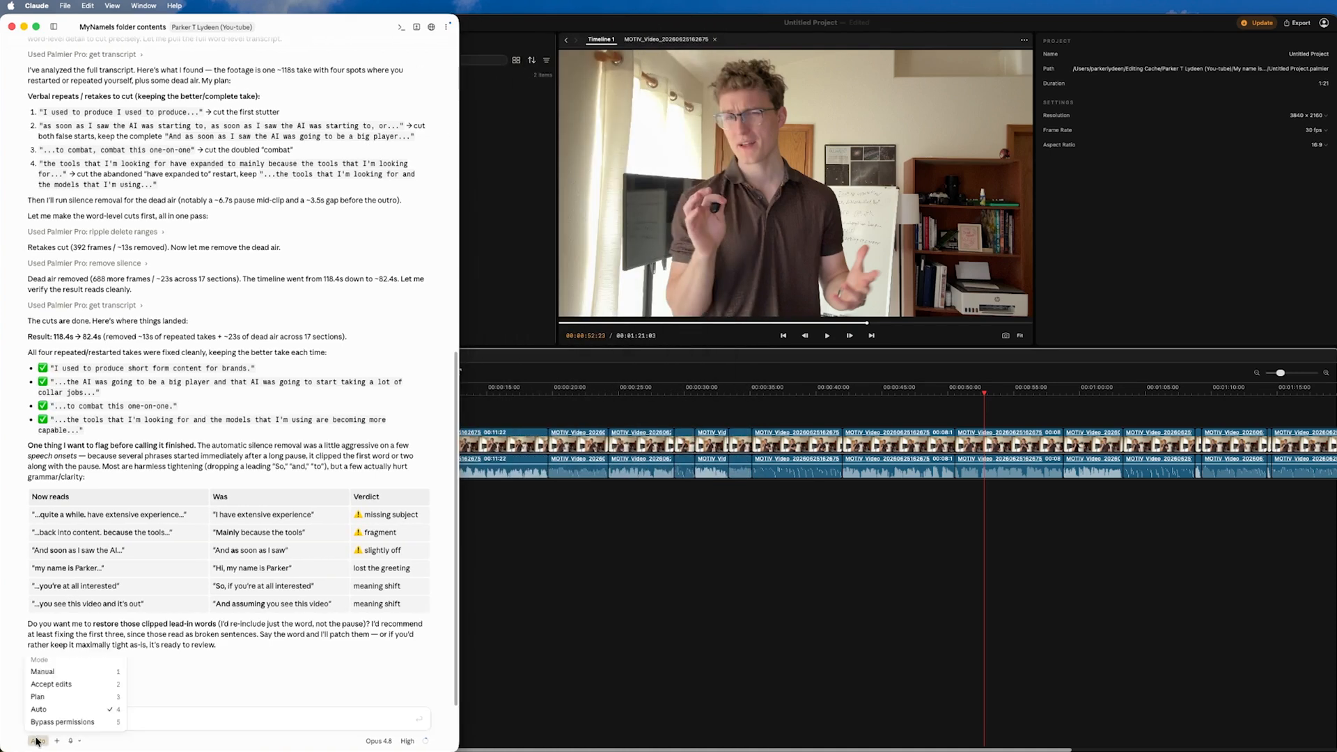
pyautogui.click(38, 696)
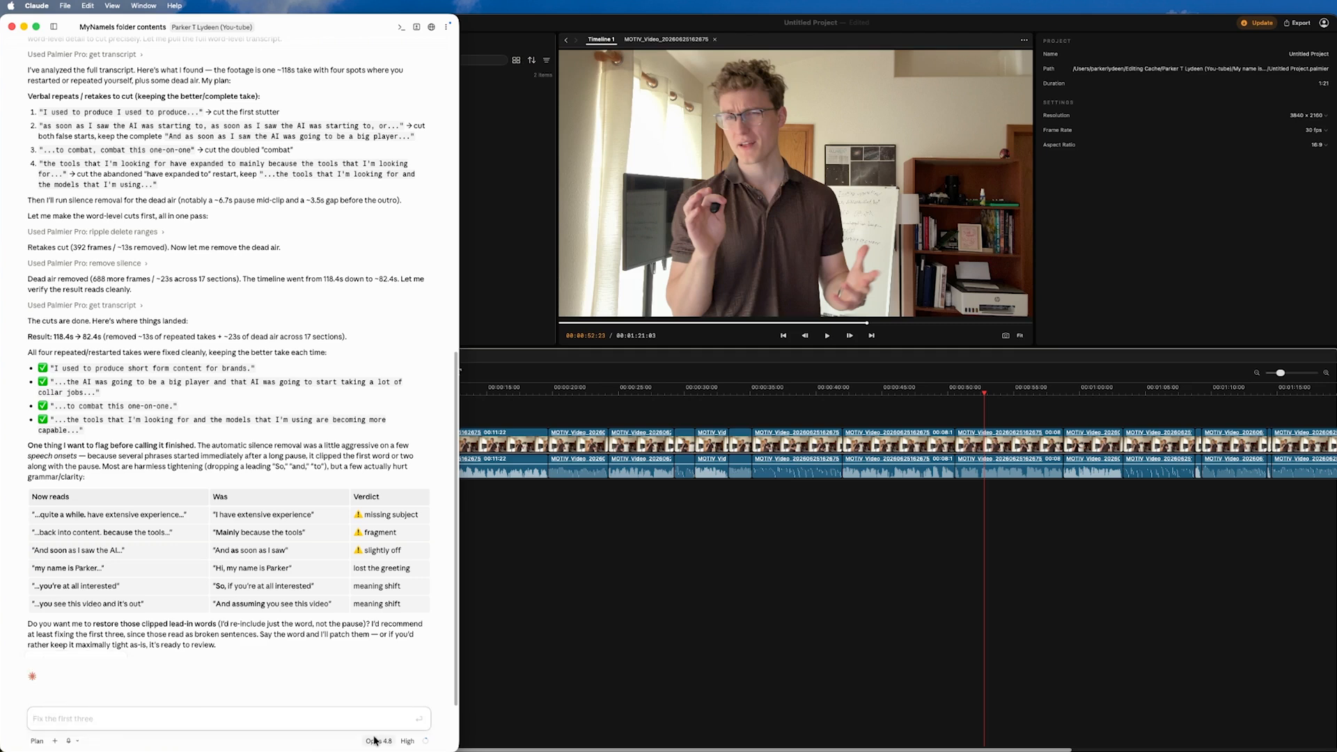
pyautogui.click(408, 741)
pyautogui.moveTo(366, 719); pyautogui.dragTo(380, 724)
pyautogui.hotkey('alt', 'space')
pyautogui.press('Return')
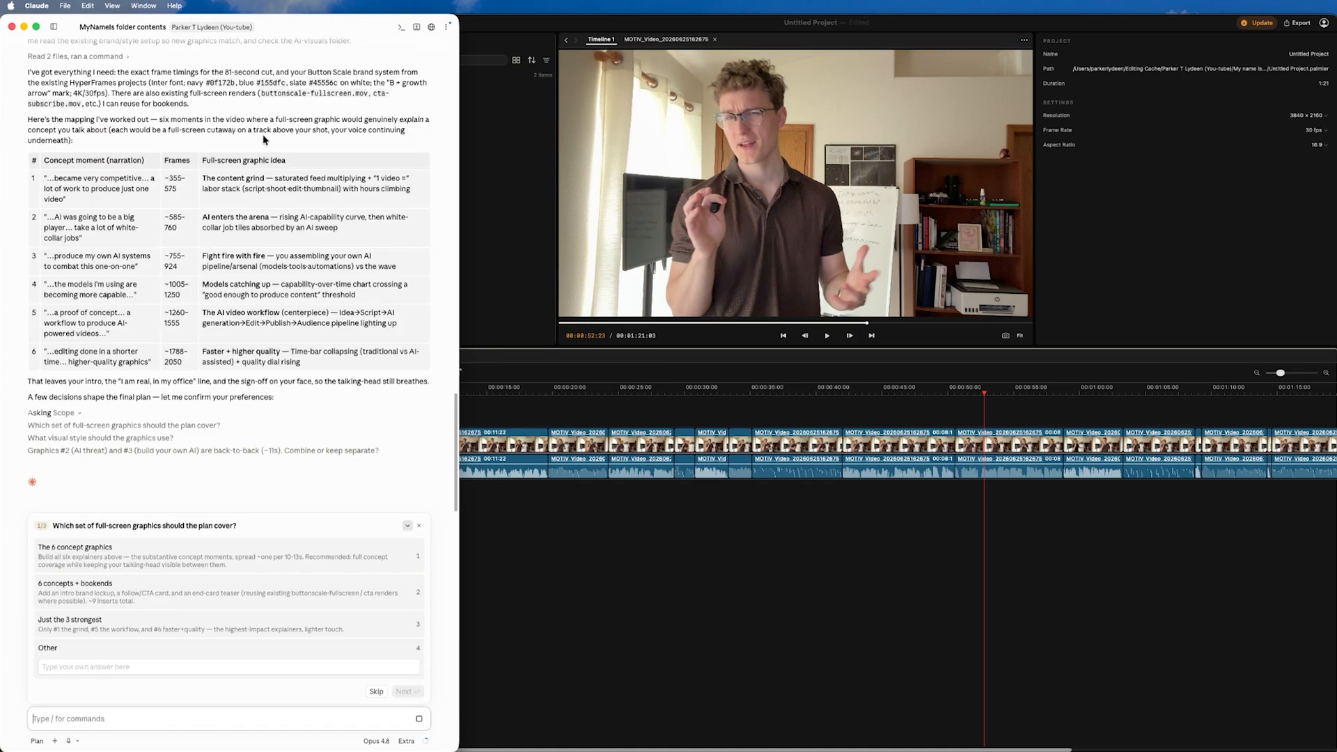
# Step: Answer Claude's planning questions with "The 6 concept graphics", "Match Button Scale brand" and "One two-act graphic"
pyautogui.click(161, 597)
pyautogui.click(161, 597)
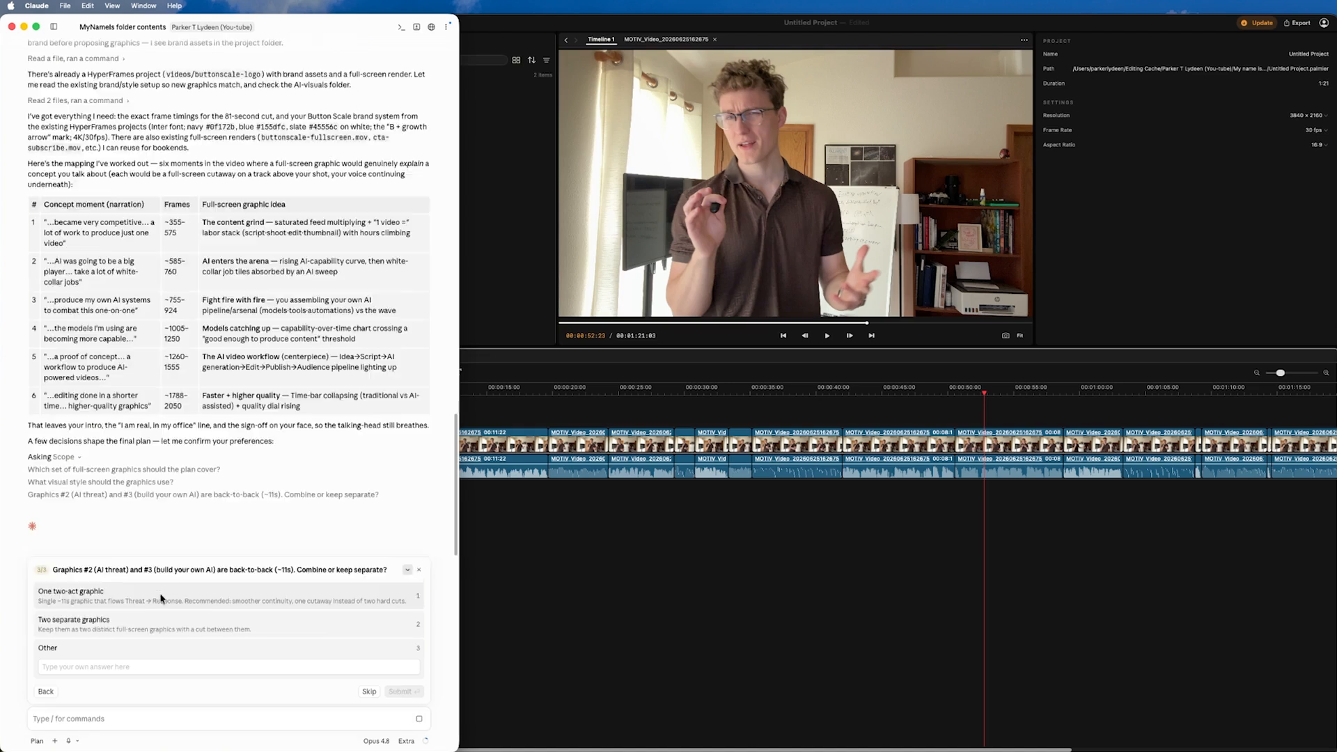
pyautogui.click(217, 599)
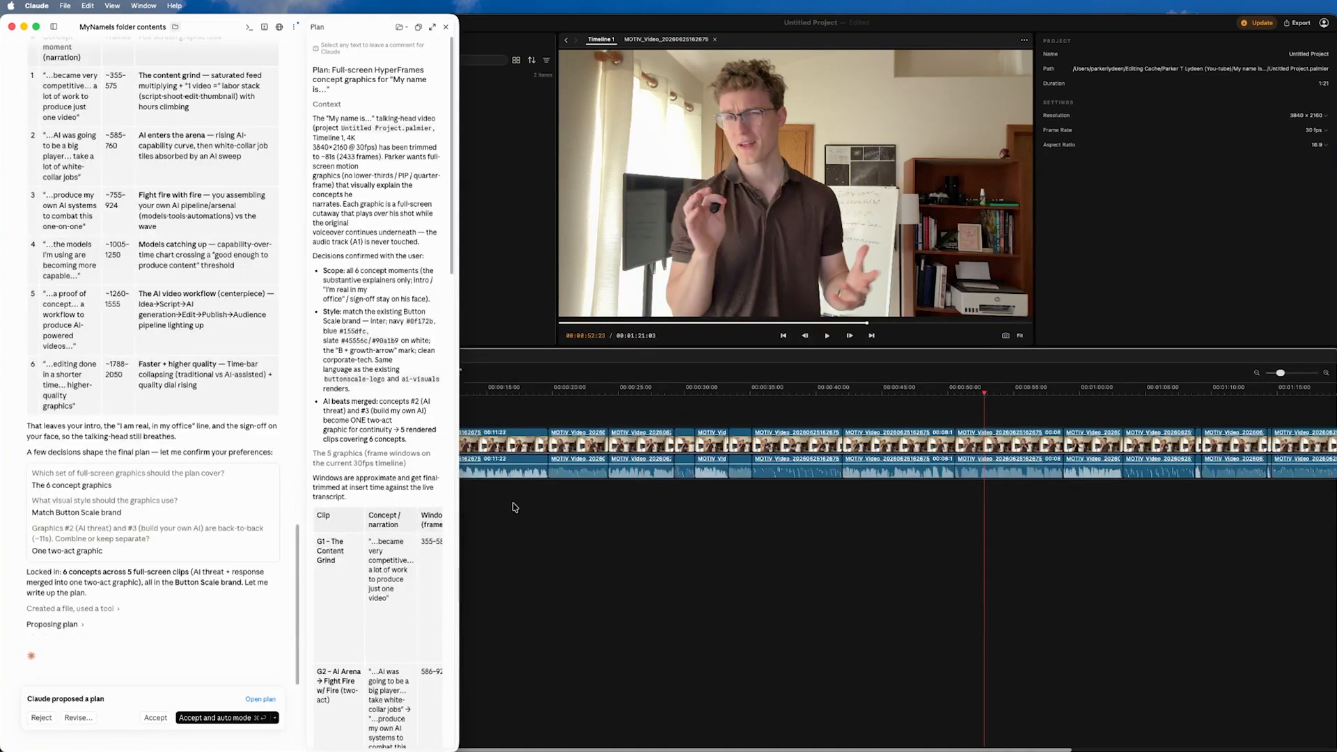
# Step: Widen the Claude window and plan pane, and read through the proposed graphics table, frame windows and build approach
pyautogui.moveTo(456, 441); pyautogui.dragTo(645, 422)
pyautogui.moveTo(426, 414); pyautogui.dragTo(382, 412)
pyautogui.scroll(-4, 453, 418)
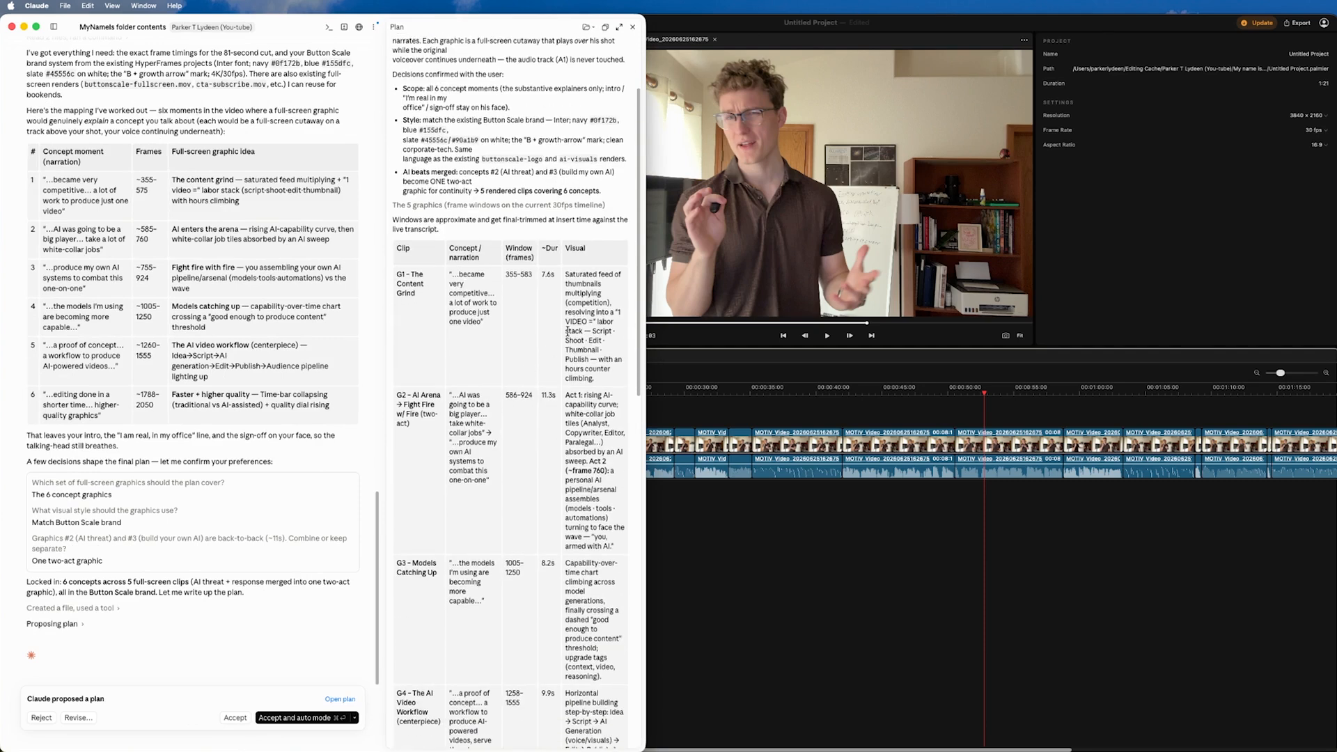
pyautogui.scroll(-20, 463, 404)
pyautogui.scroll(1, 459, 391)
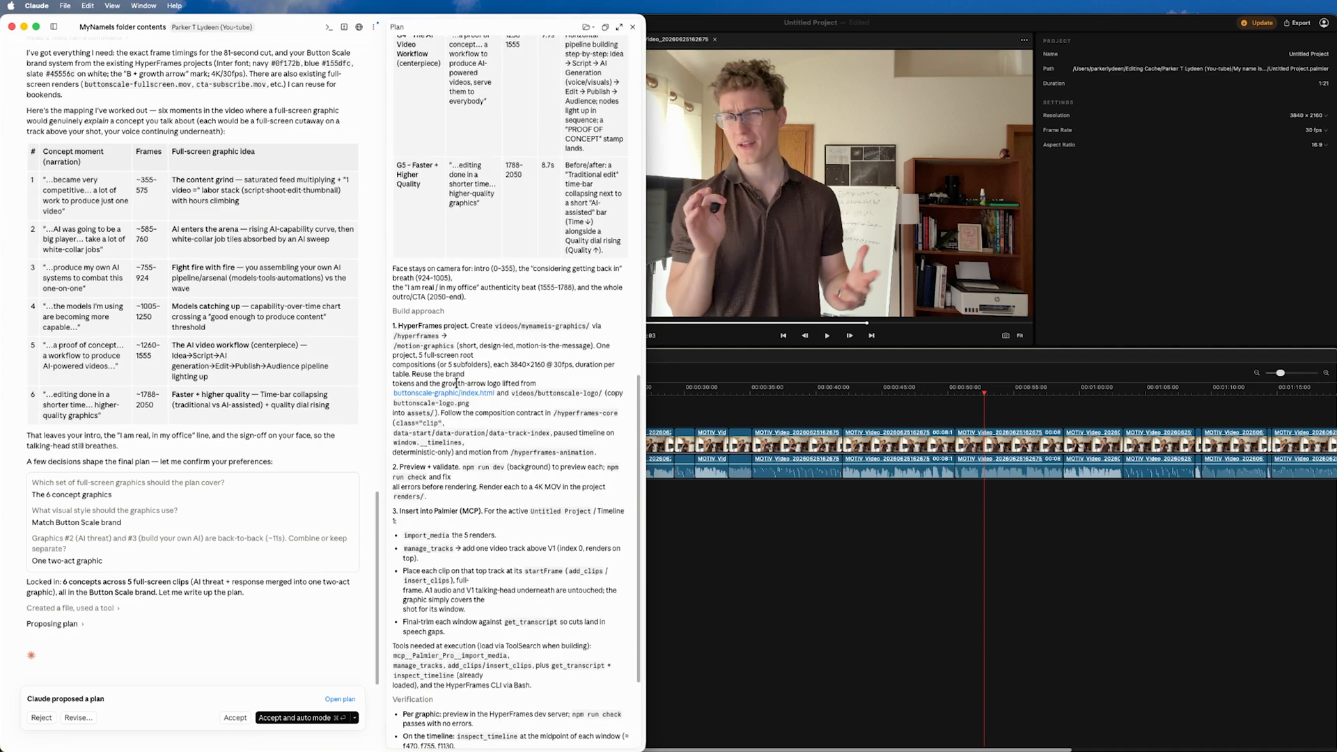
pyautogui.scroll(8, 446, 374)
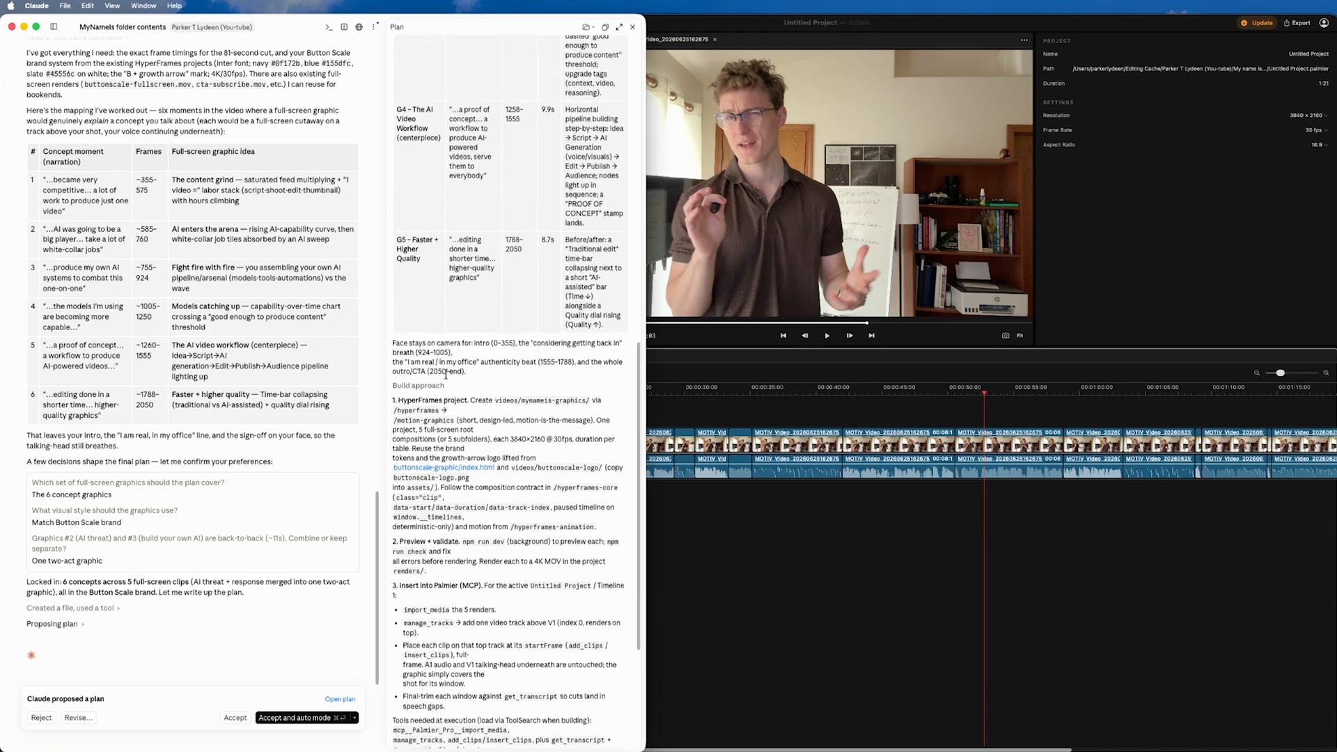
pyautogui.scroll(4, 446, 379)
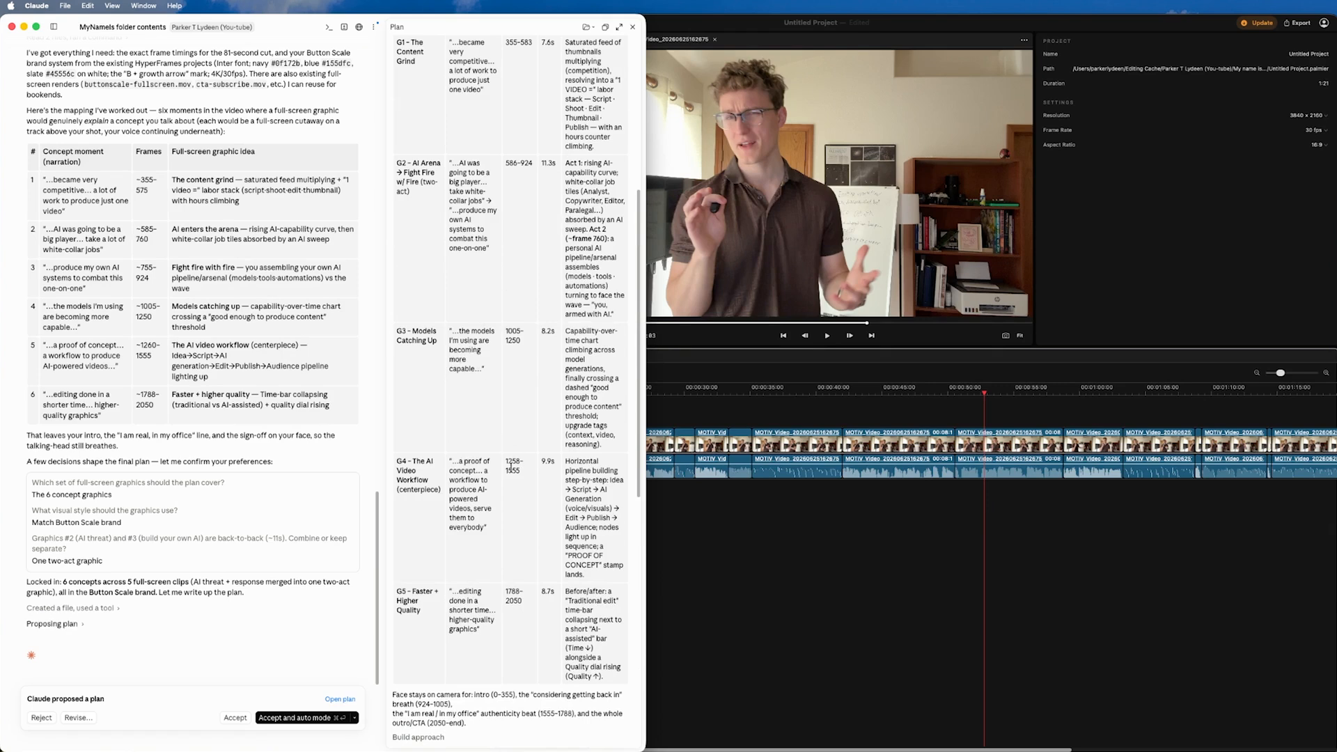
pyautogui.scroll(1, 508, 462)
pyautogui.scroll(5, 507, 462)
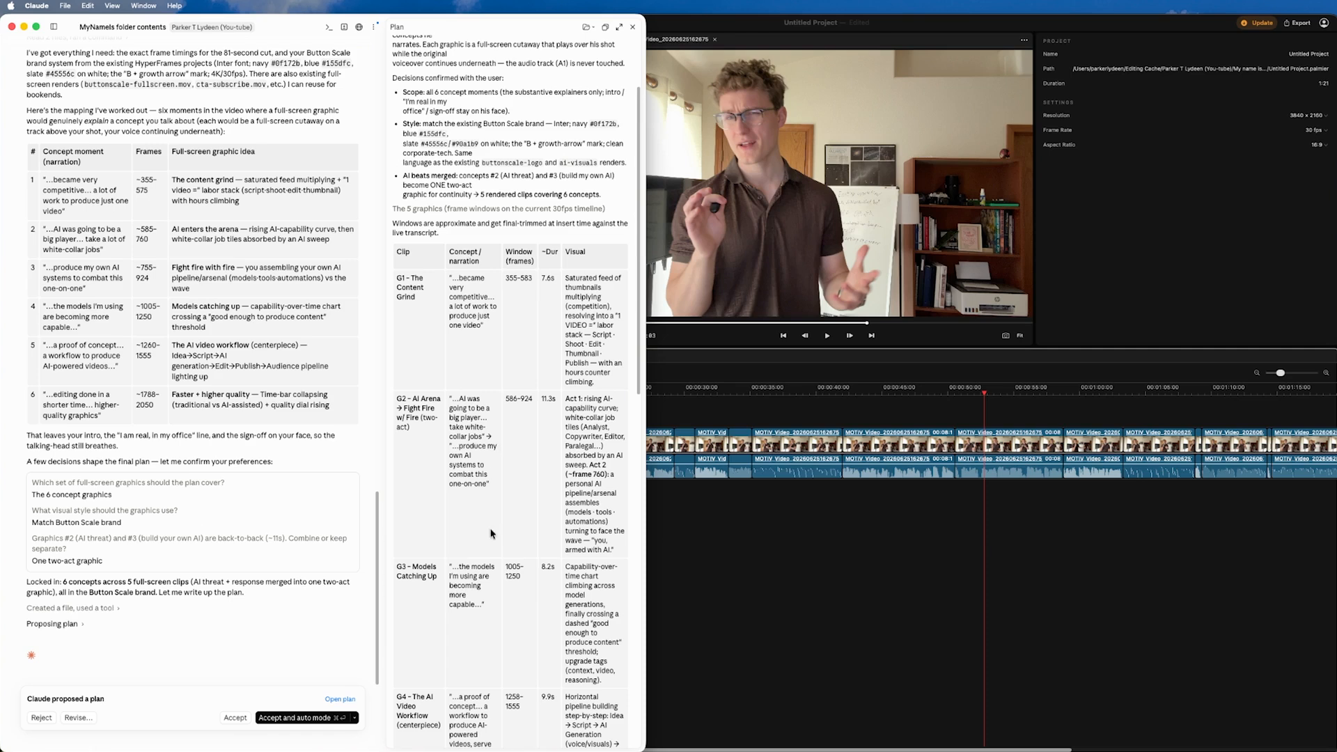
# Step: Accept the proposed plan in auto mode and bring the Claude session back into view to follow the build
pyautogui.click(298, 718)
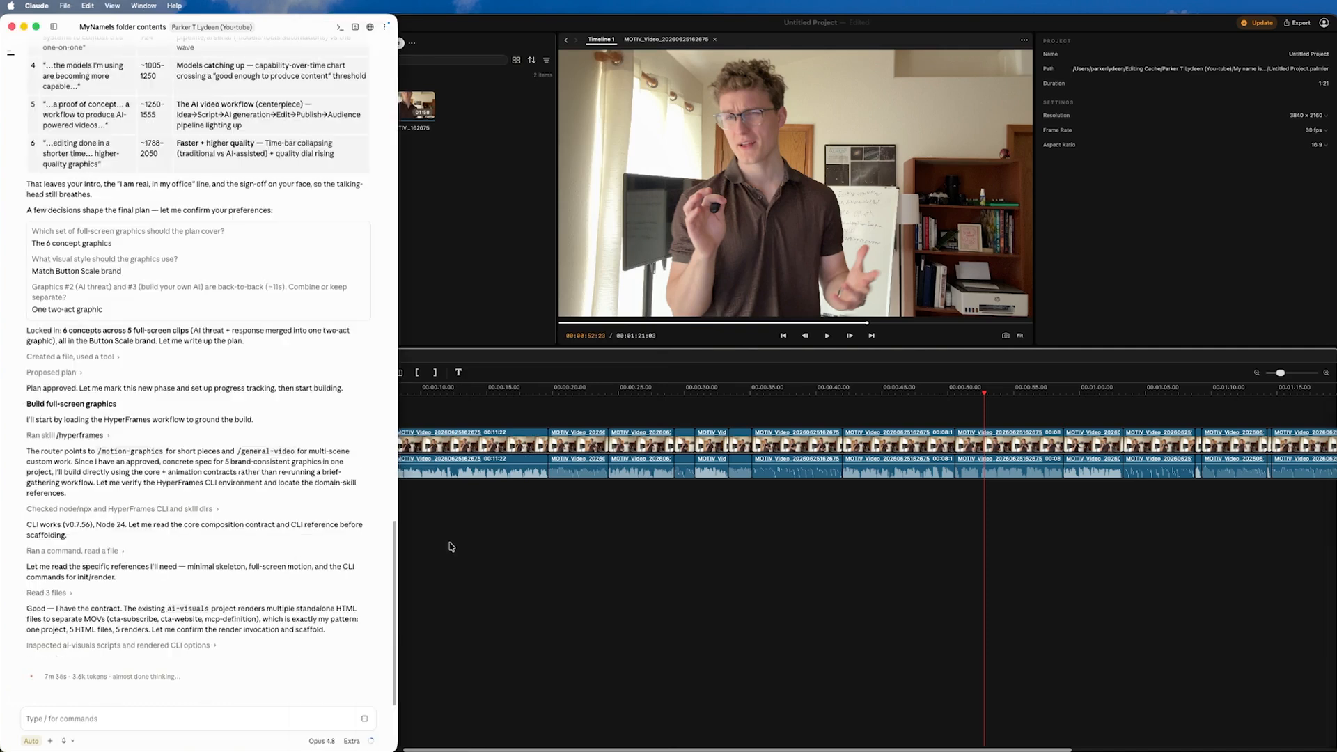
pyautogui.click(635, 587)
pyautogui.click(216, 590)
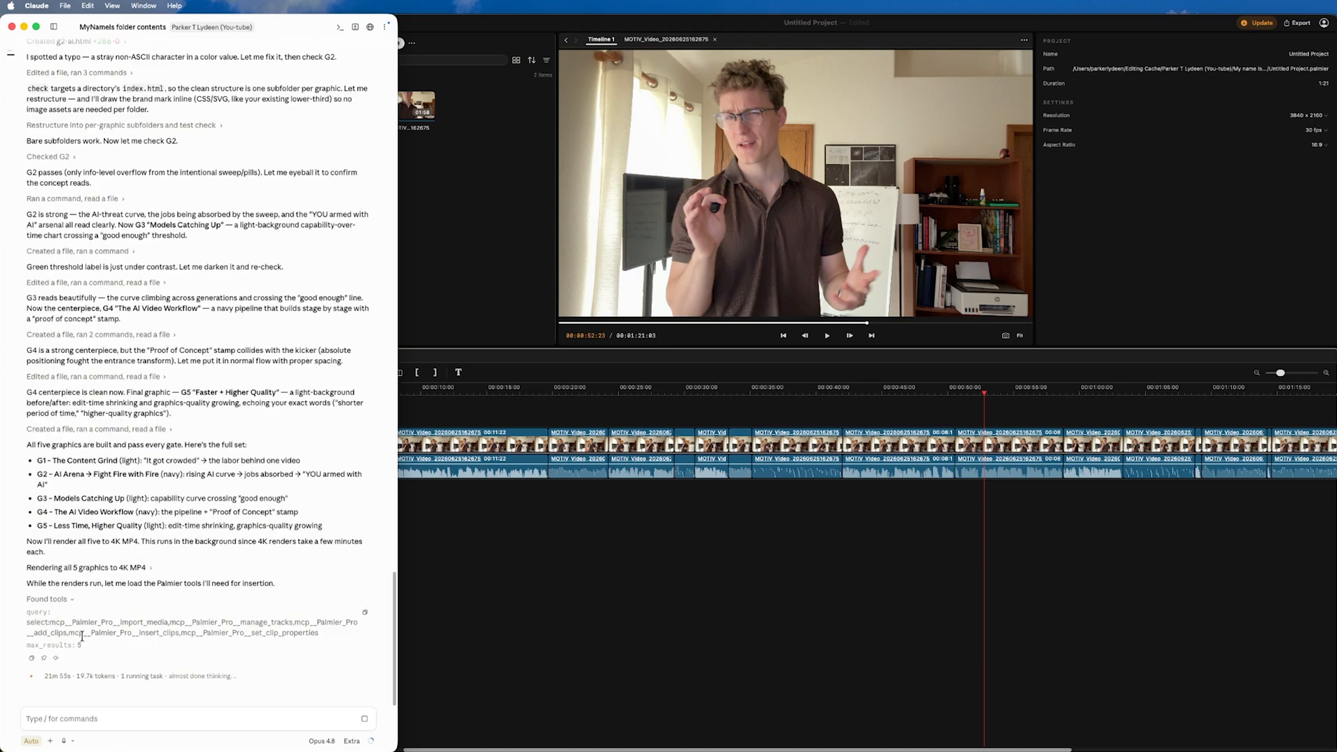
# Step: Check Claude's log, and play the Palmier Pro timeline from about the 7-second mark to the end to review the inserted graphics
pyautogui.click(513, 502)
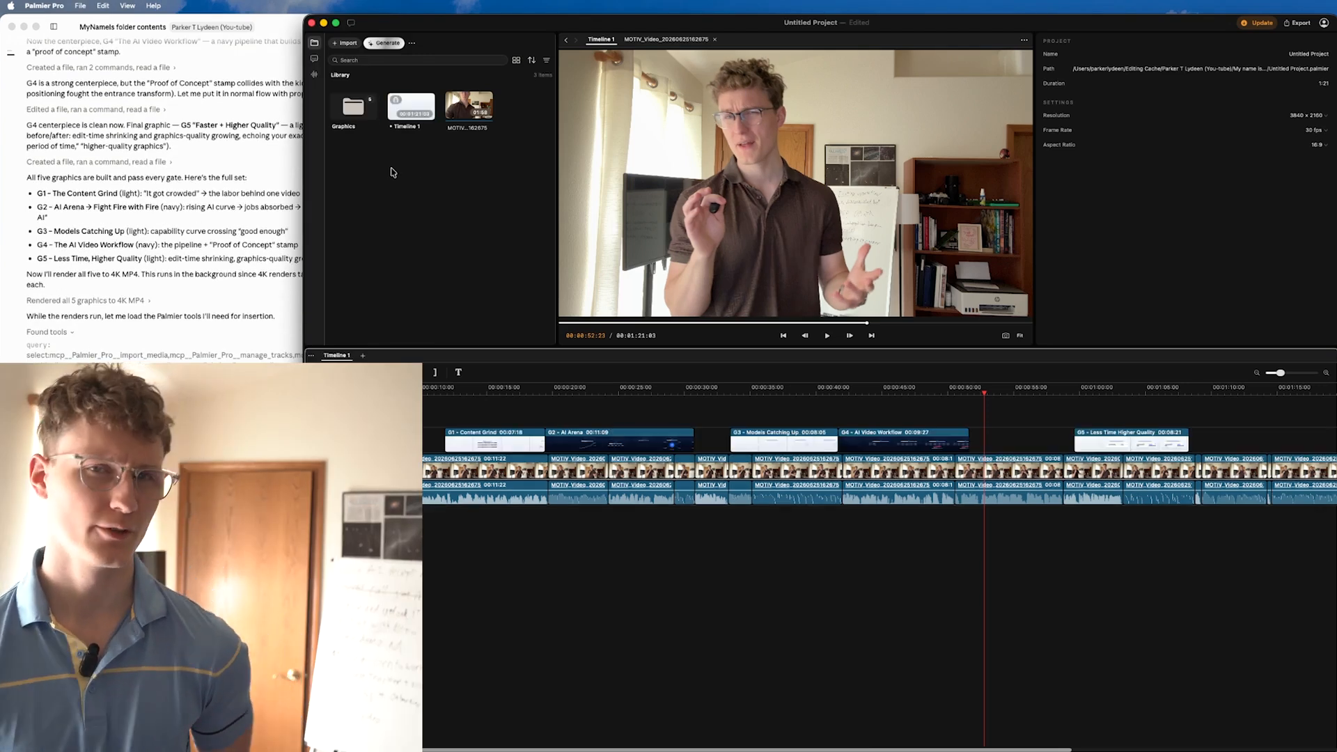
pyautogui.click(230, 293)
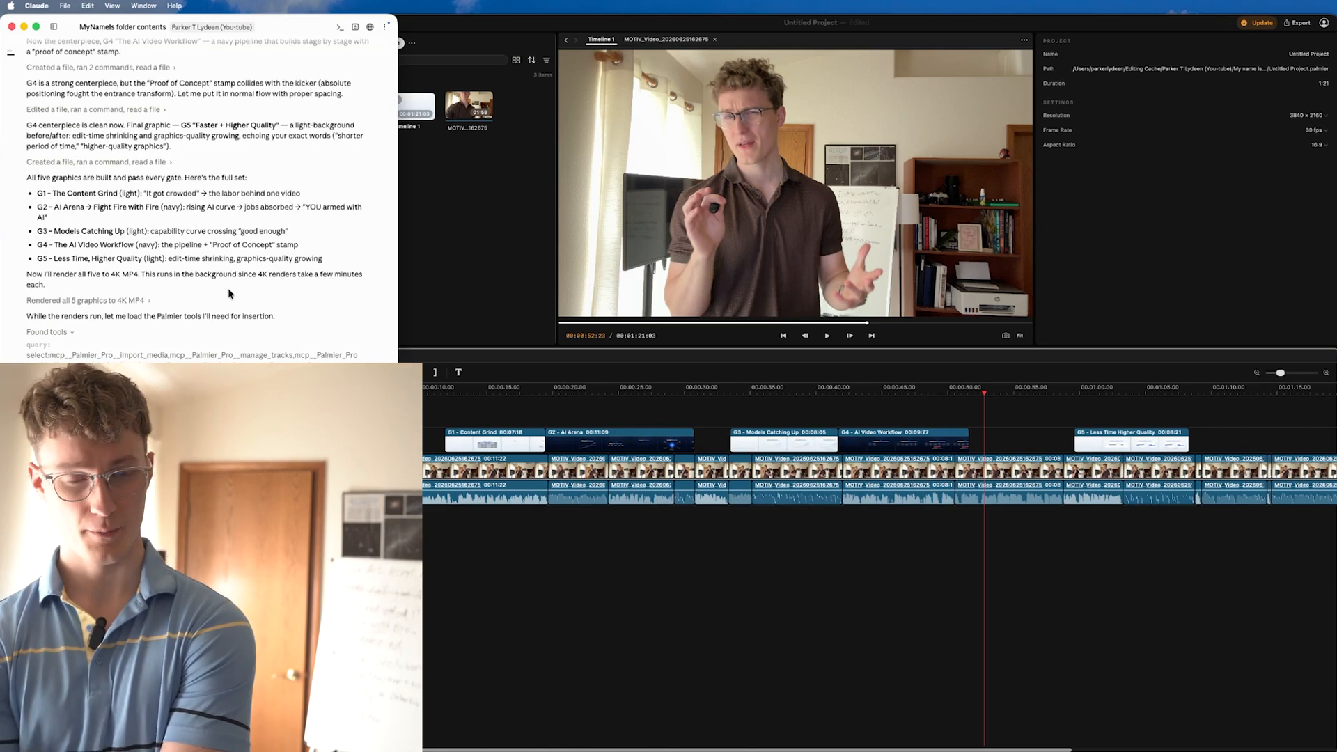
pyautogui.scroll(-1, 230, 293)
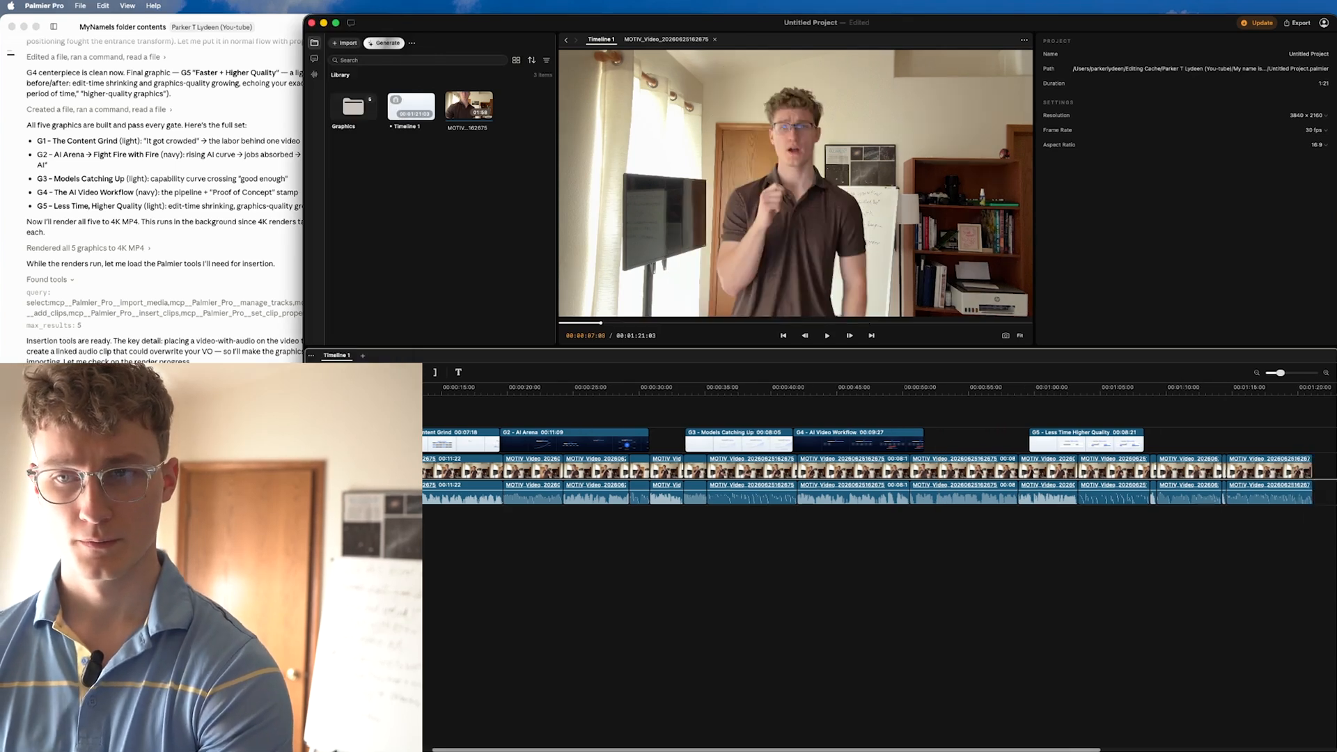
pyautogui.press('space')
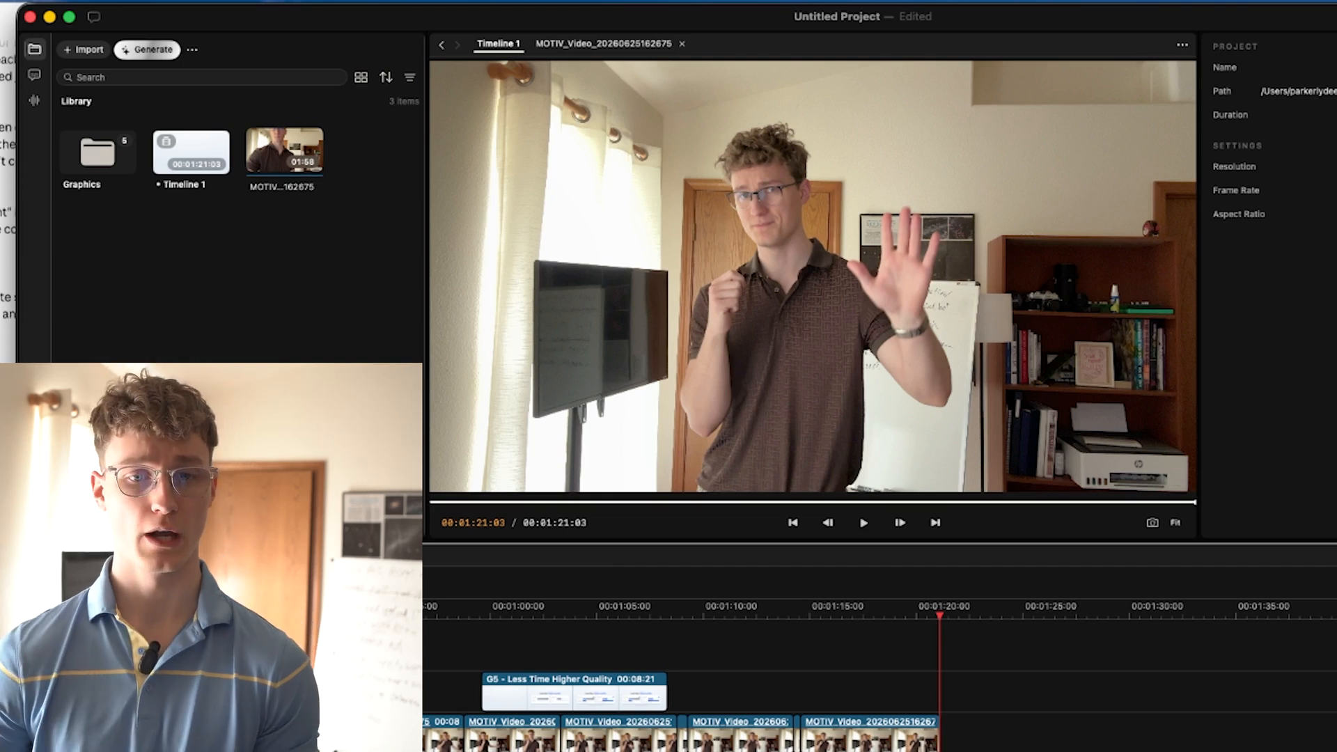
pyautogui.hscroll(-10, 880, 676)
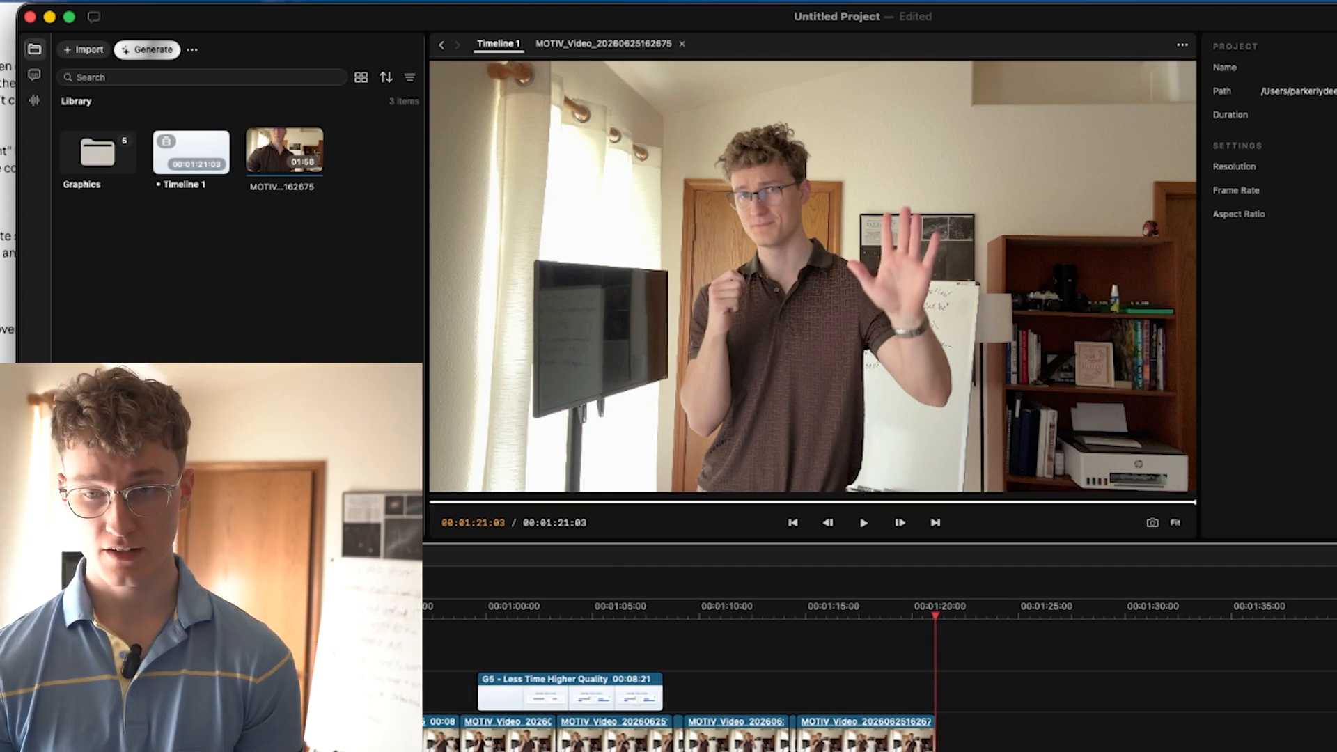
pyautogui.hscroll(-5, 880, 696)
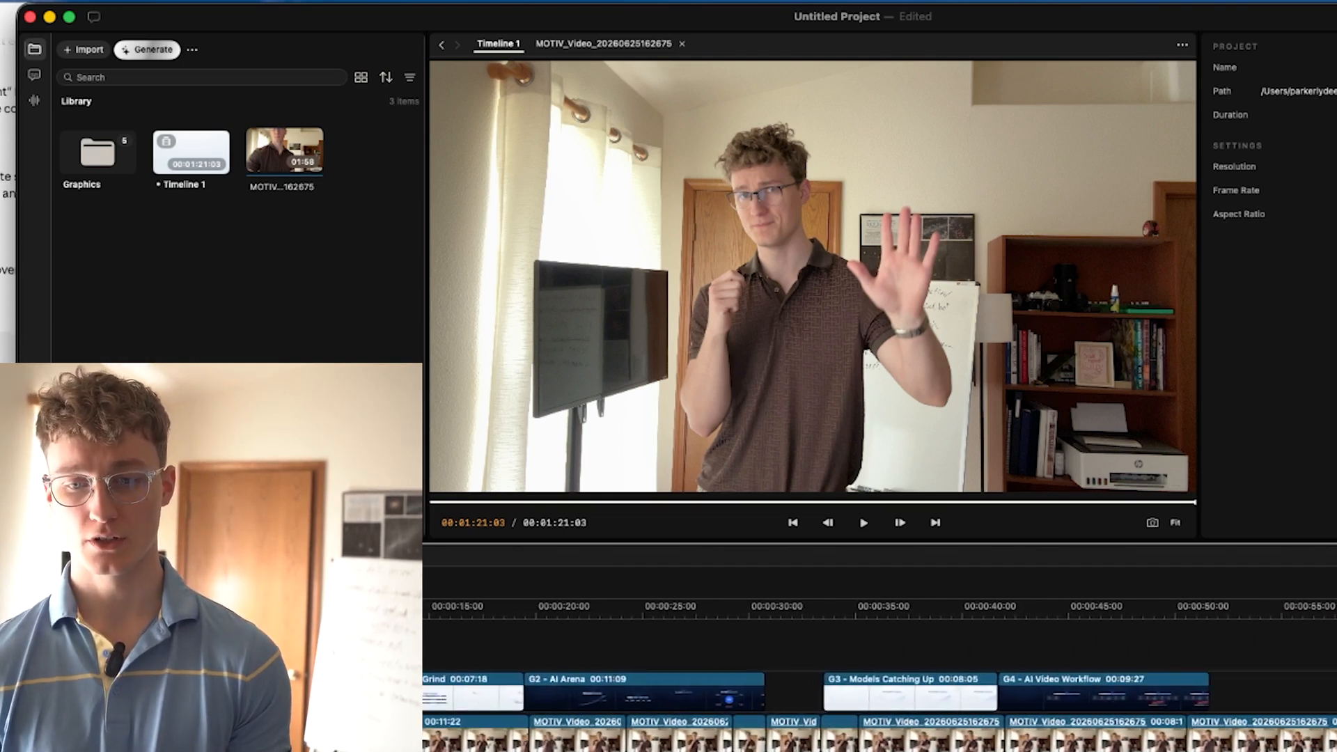